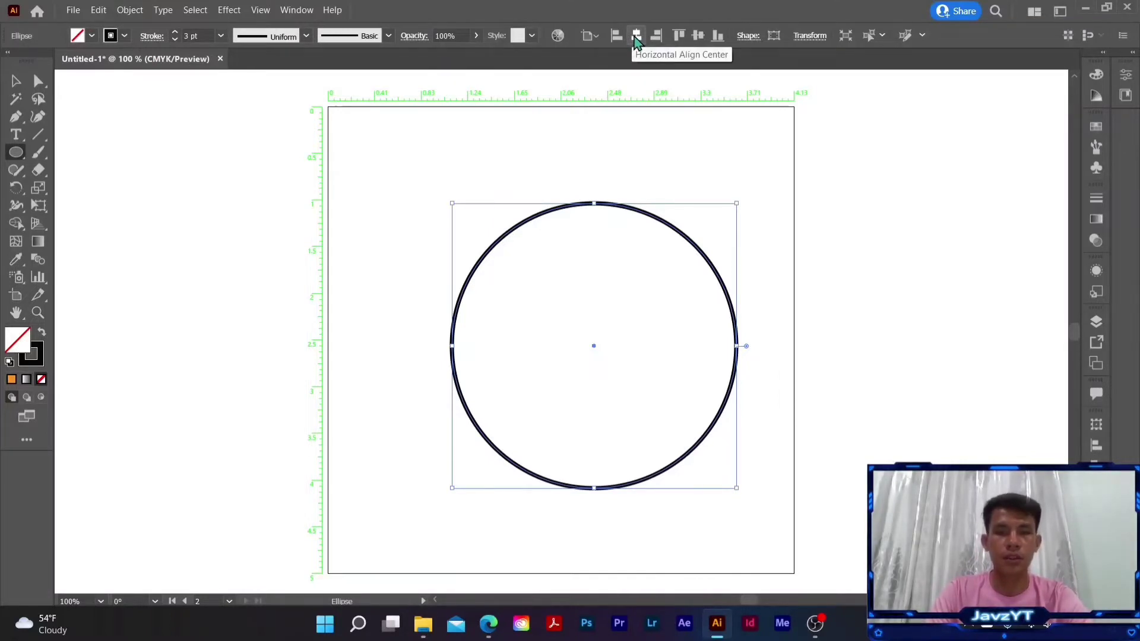
# - Center the circle horizontally on the artboard and draw a vertical line down its middle from the top edge to the bottom edge
pyautogui.click(635, 36)
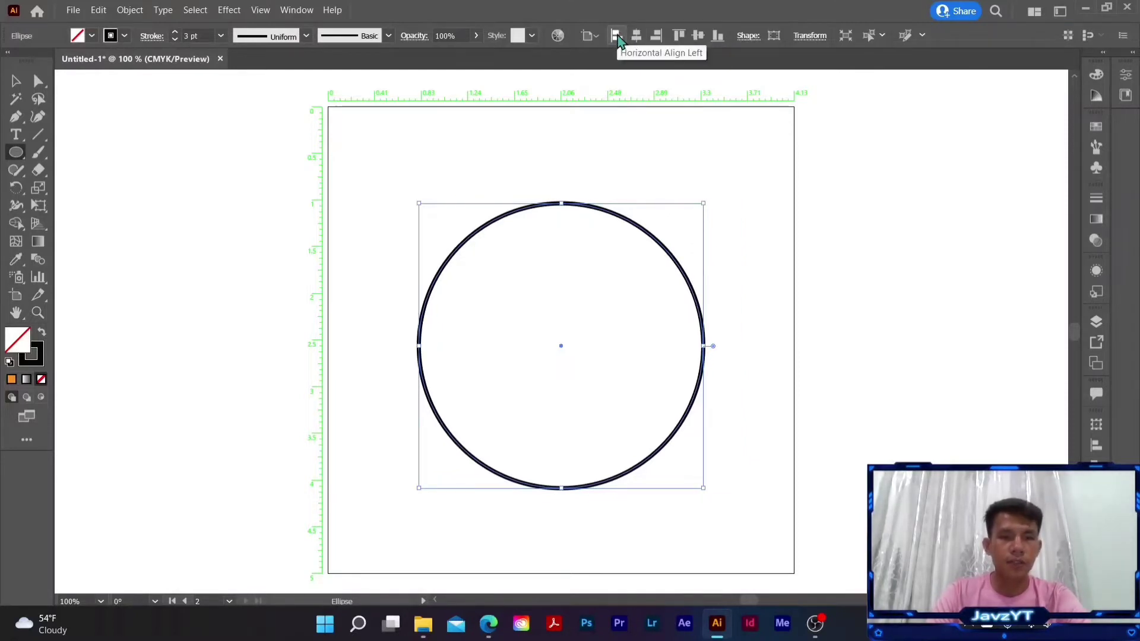
pyautogui.click(38, 139)
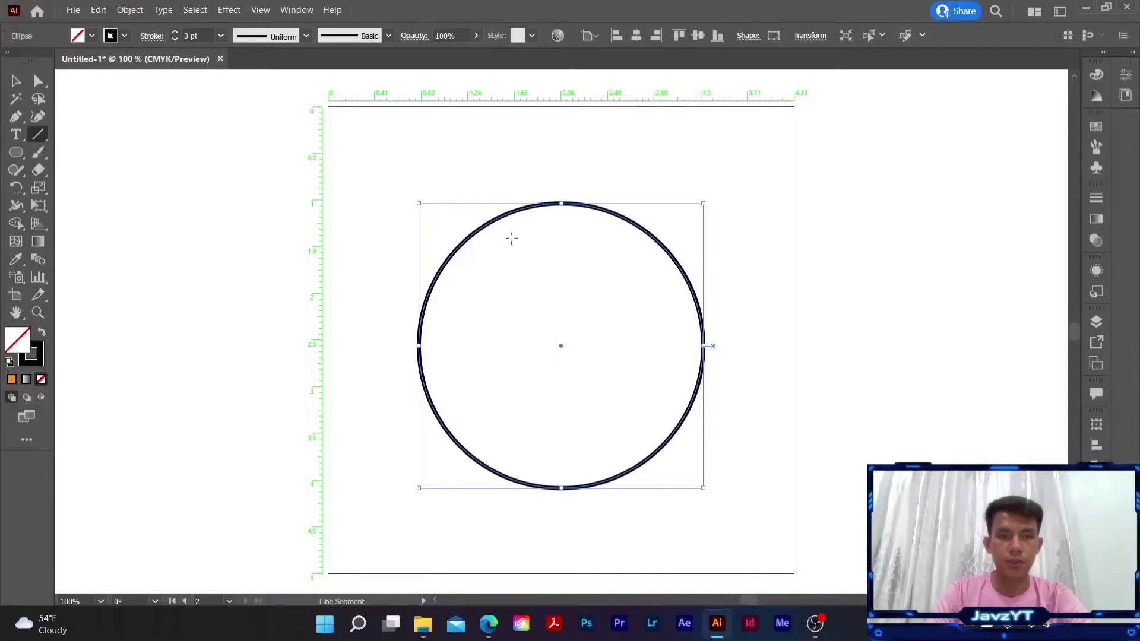
pyautogui.press('v')
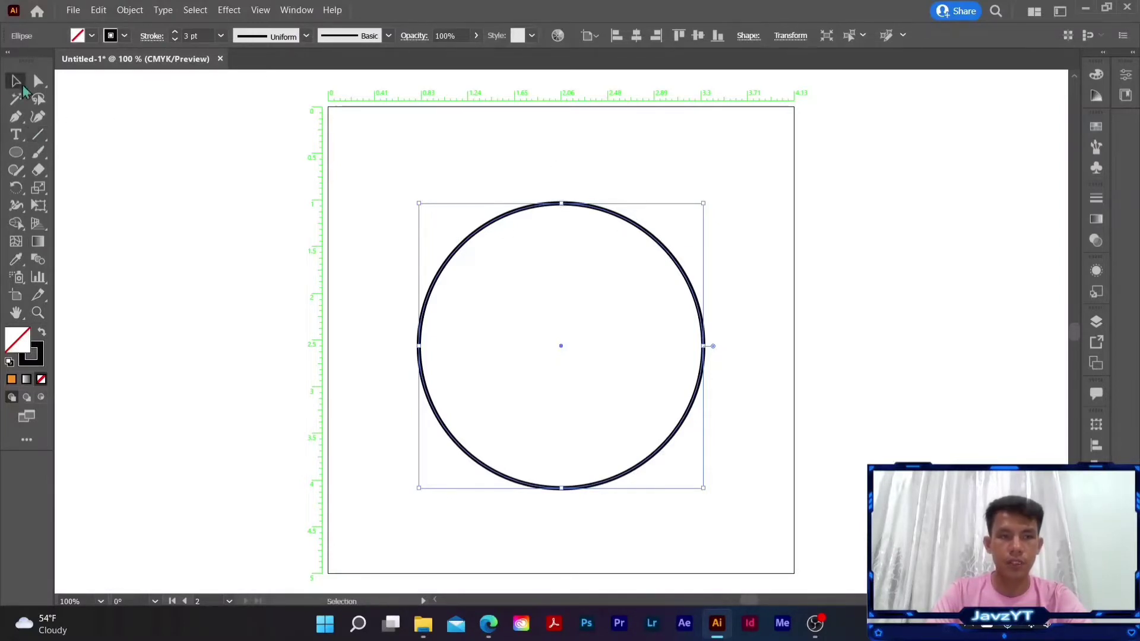
pyautogui.click(465, 158)
pyautogui.click(38, 137)
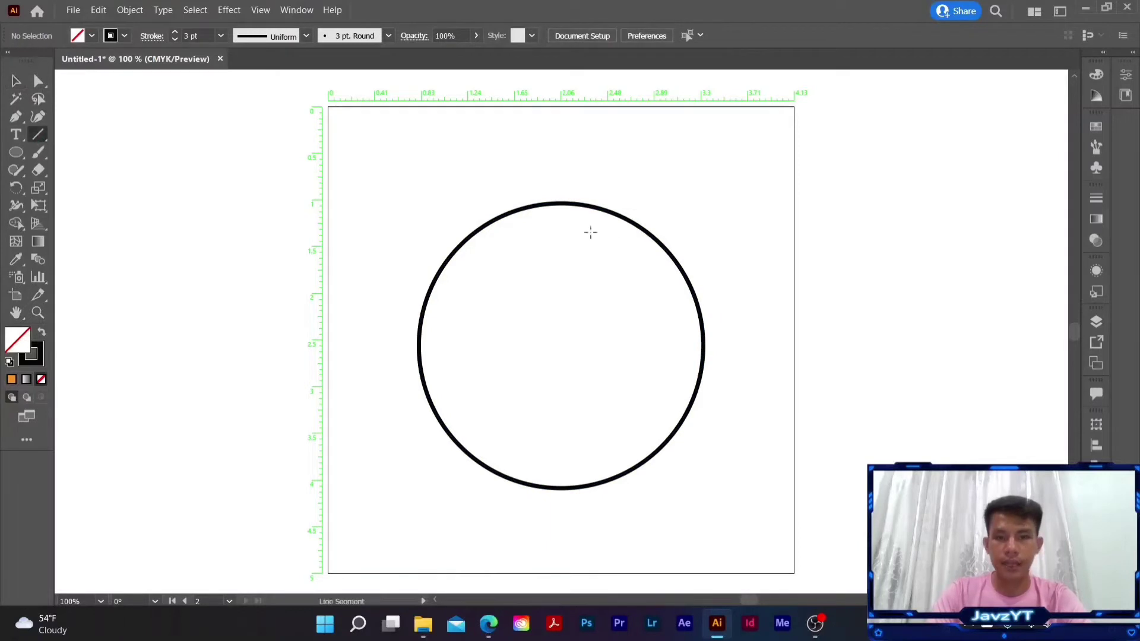
pyautogui.moveTo(561, 205); pyautogui.dragTo(568, 488)
pyautogui.press('v')
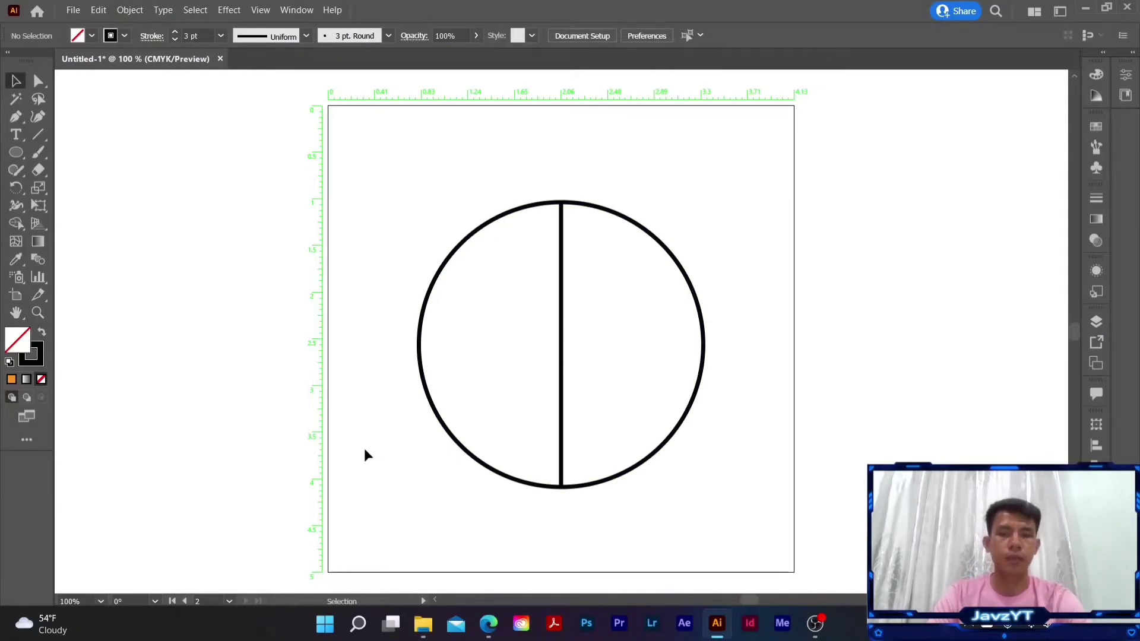
pyautogui.click(442, 422)
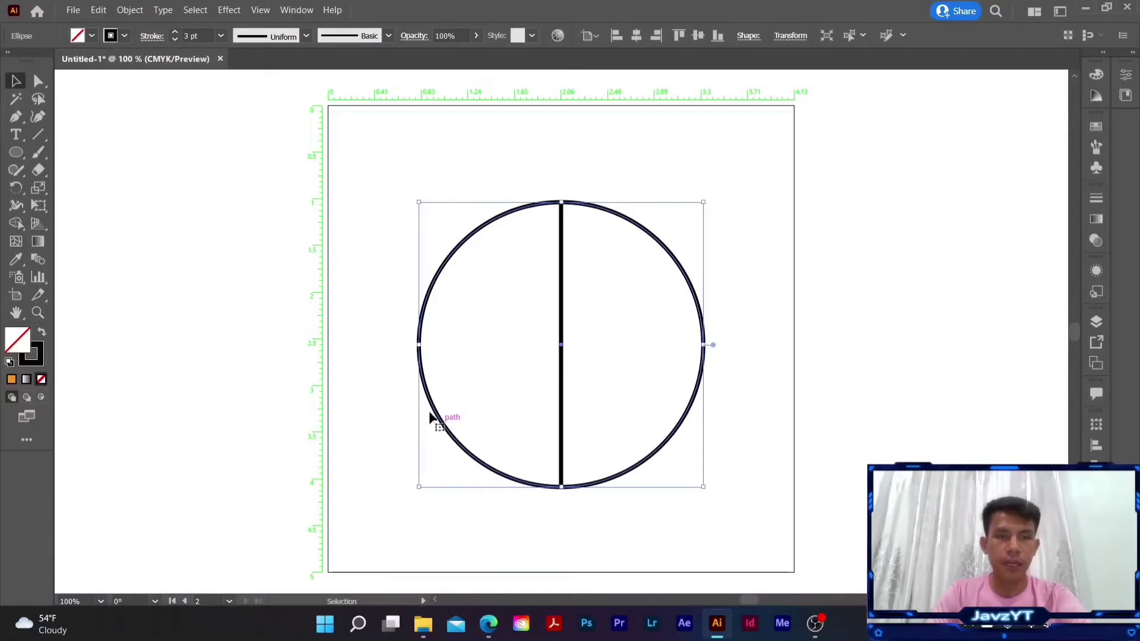
pyautogui.click(92, 37)
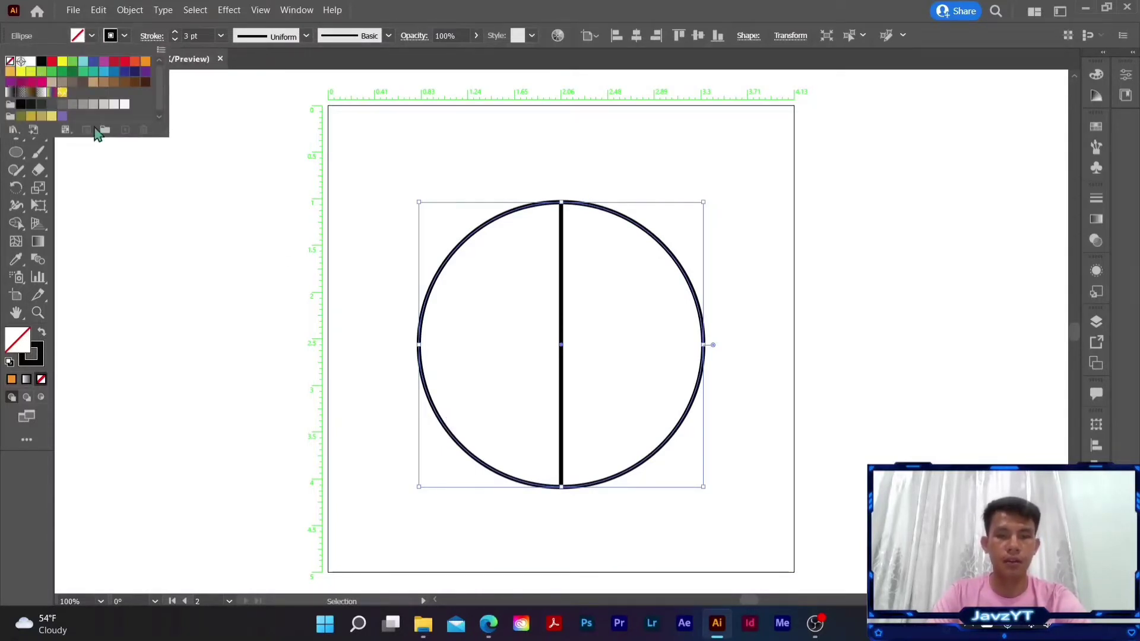
pyautogui.click(345, 260)
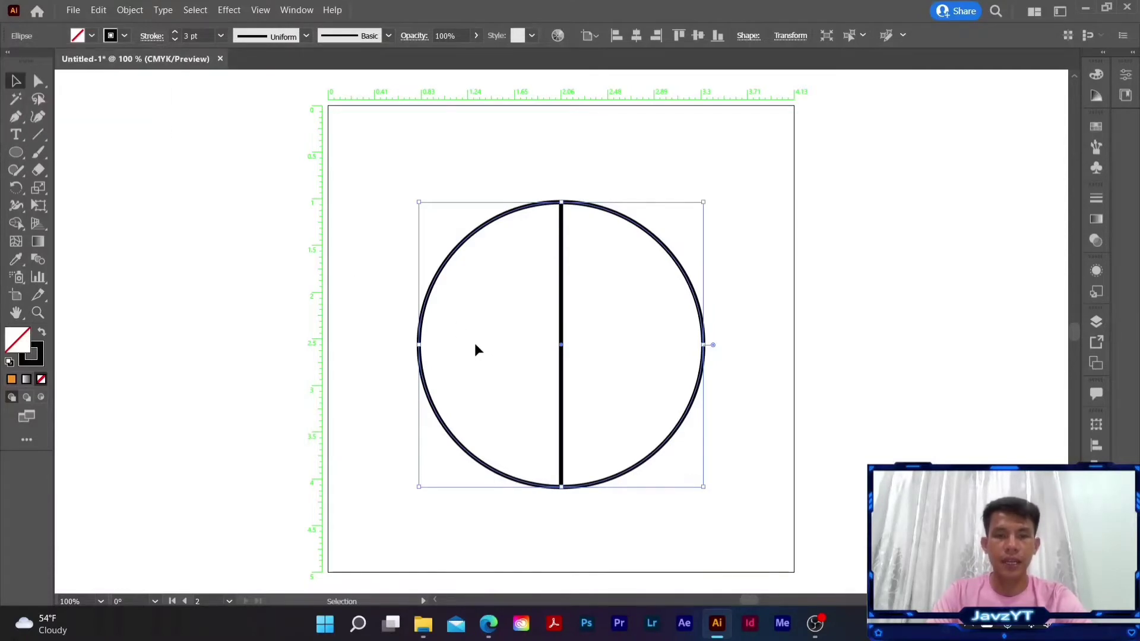
pyautogui.press('a')
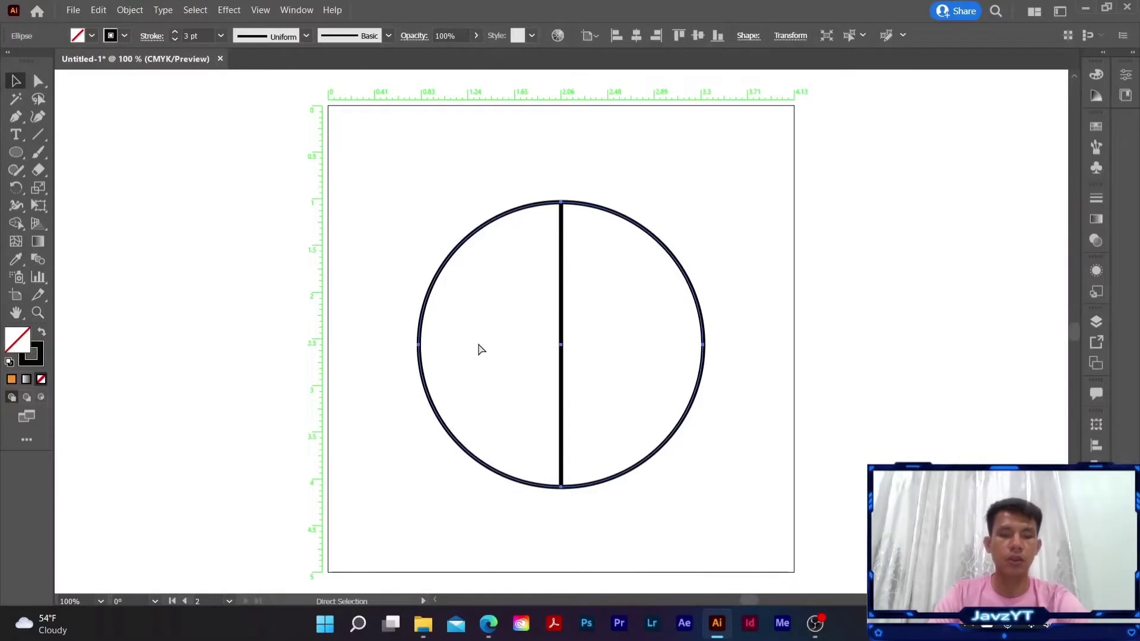
pyautogui.press('v')
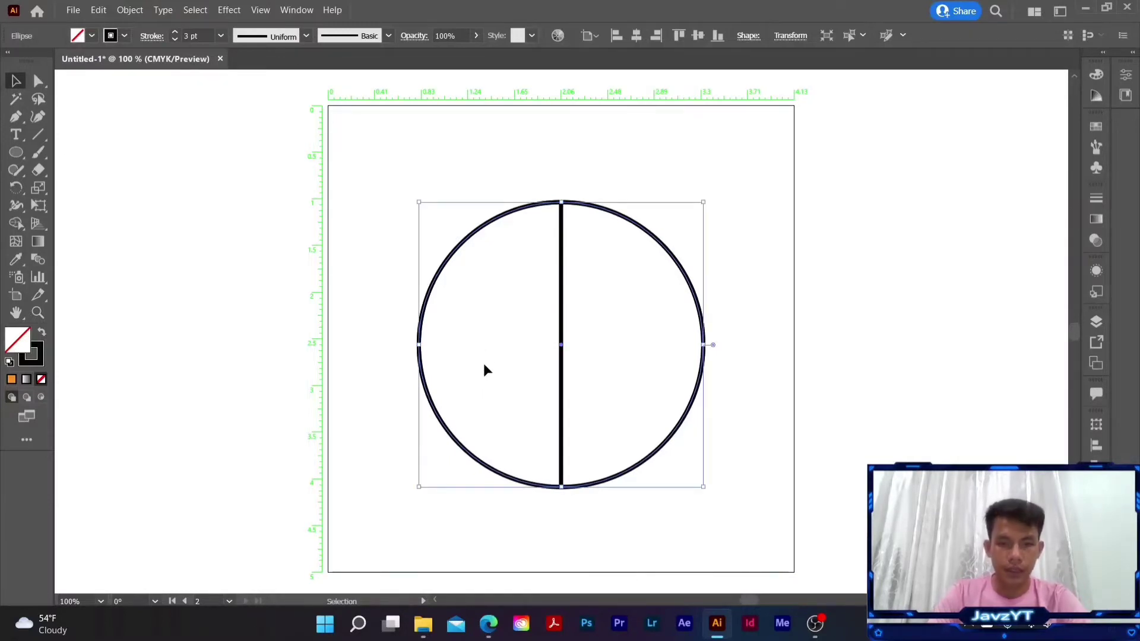
# - Duplicate the circle straight down so the copy overlaps most of the original
pyautogui.click(486, 375)
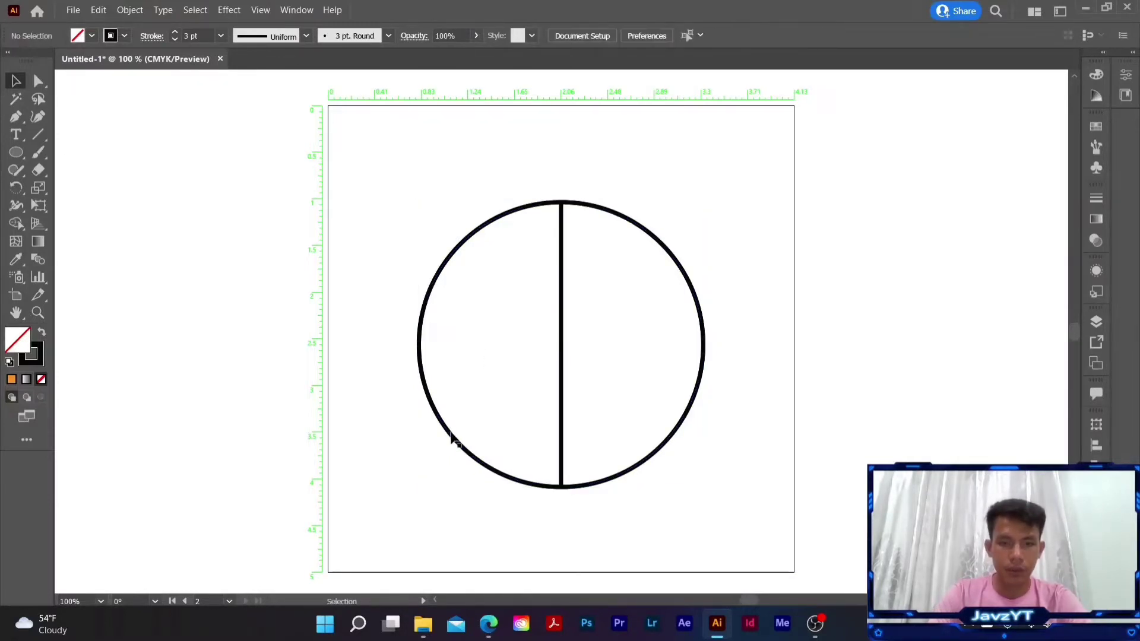
pyautogui.moveTo(452, 439); pyautogui.dragTo(461, 492)
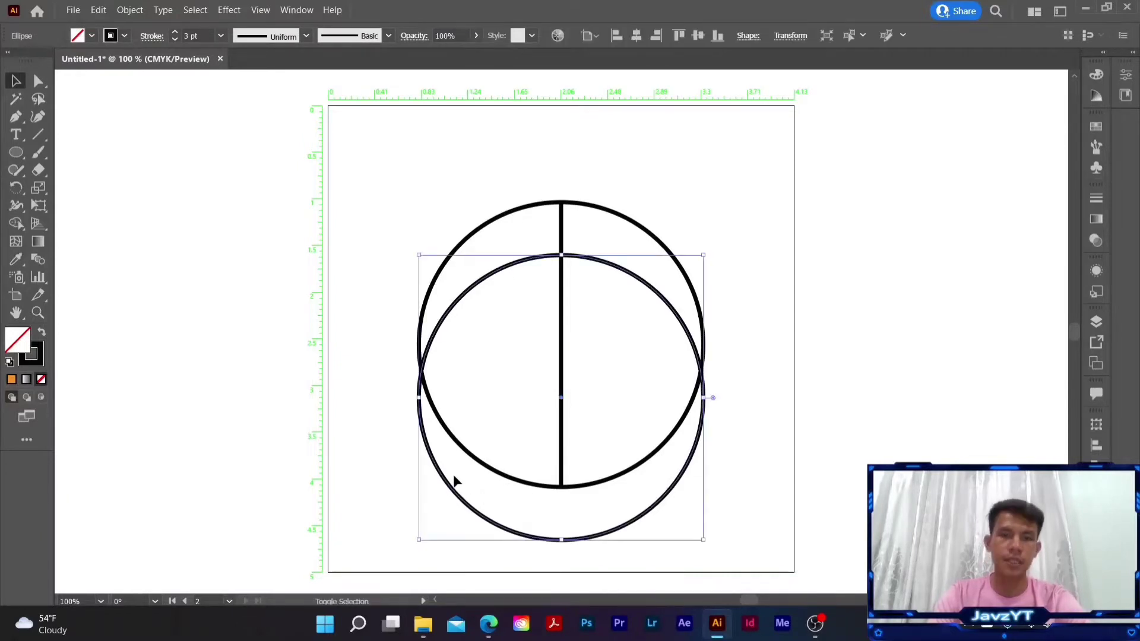
pyautogui.click(135, 394)
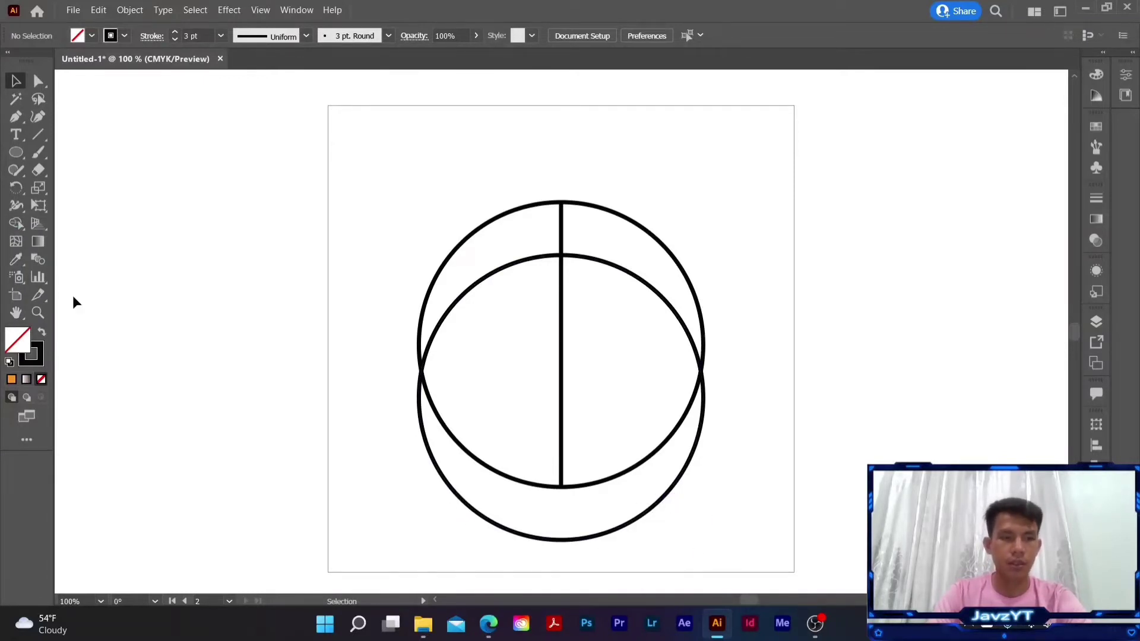
# - Remove the part of the lower circle that extends beyond the original circle using the Shape Builder tool
pyautogui.click(16, 224)
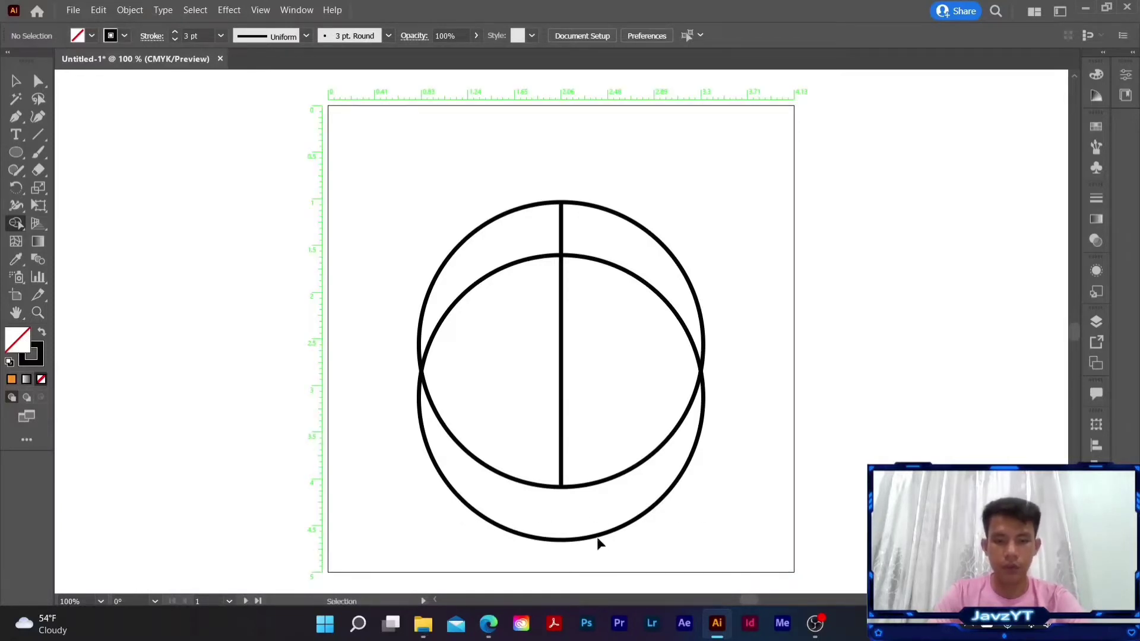
pyautogui.hotkey('ctrl', 'a')
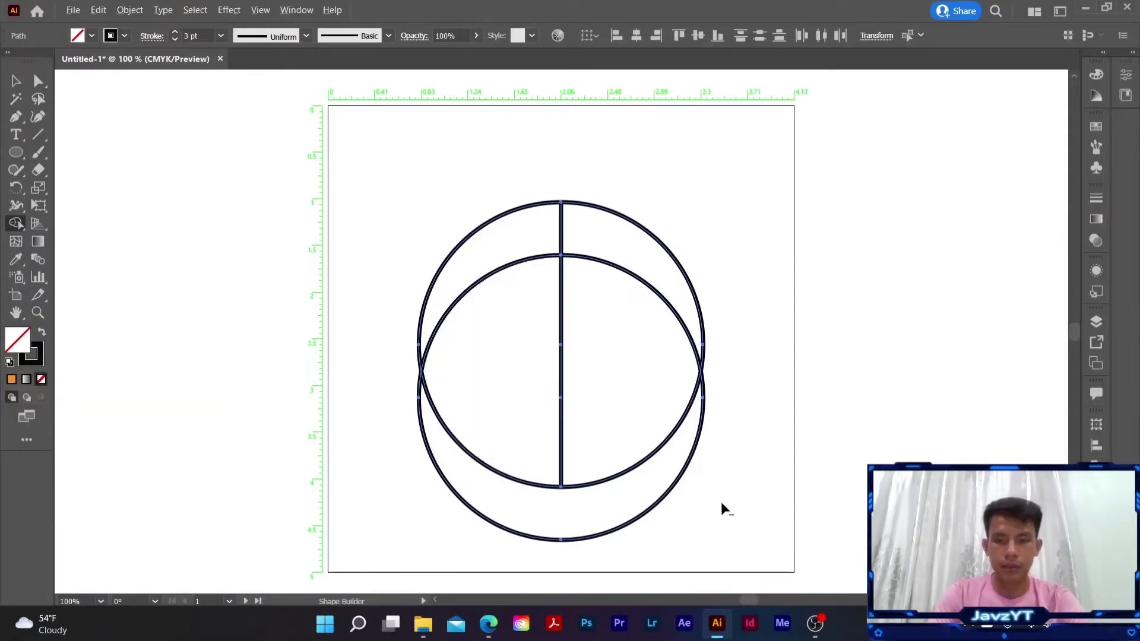
pyautogui.moveTo(730, 502)
pyautogui.mouseDown()
pyautogui.moveTo(469, 501)
pyautogui.moveTo(380, 483)
pyautogui.mouseUp()
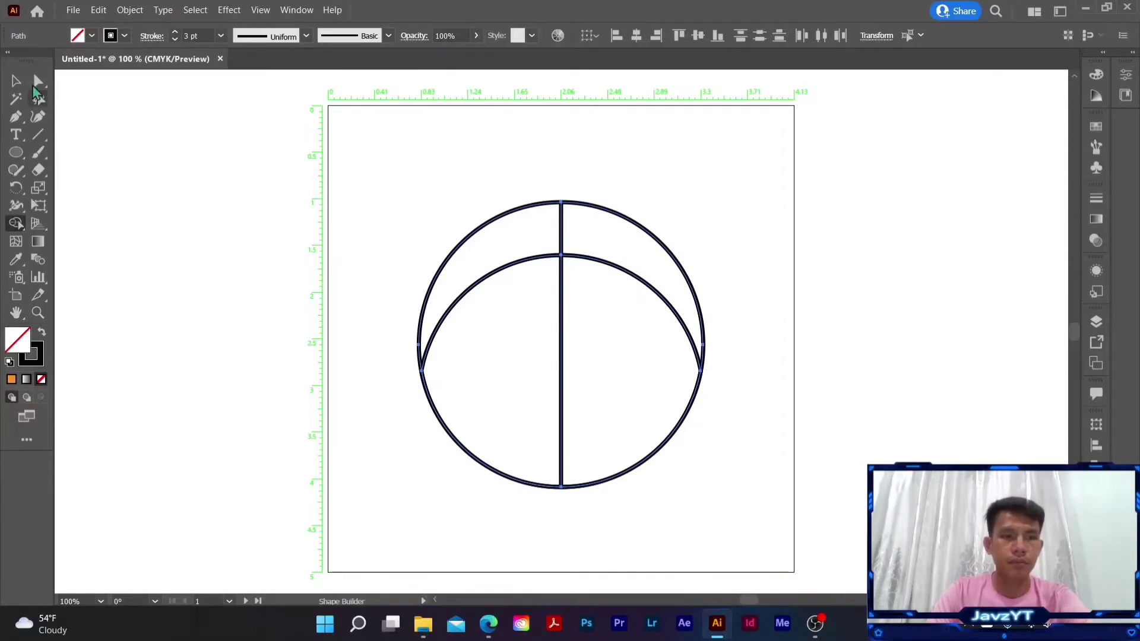
pyautogui.click(16, 81)
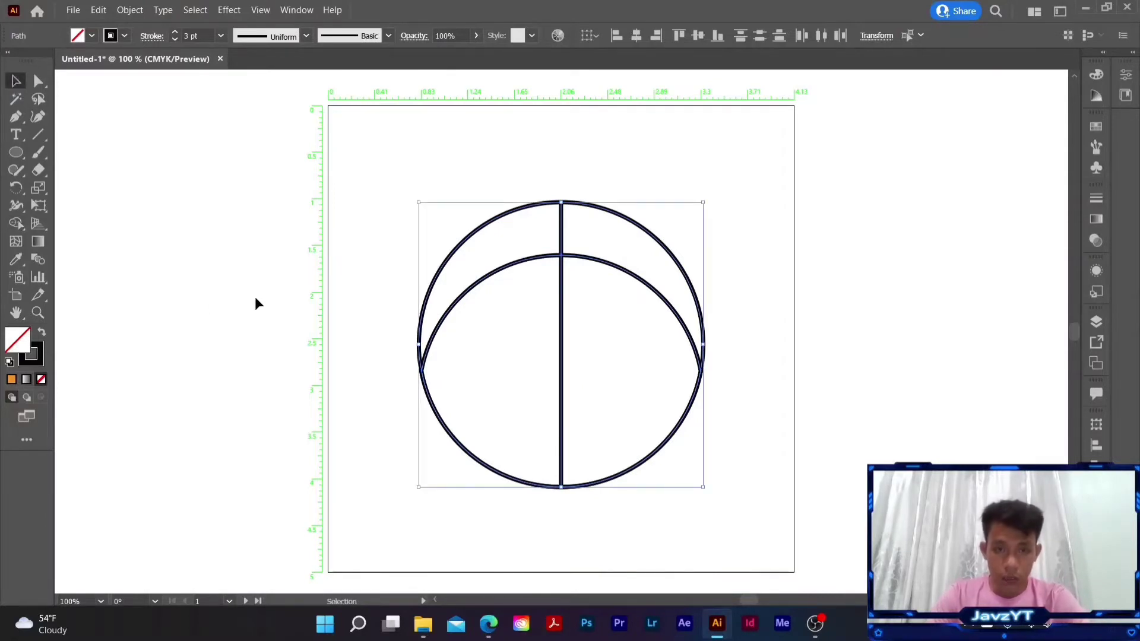
pyautogui.click(375, 172)
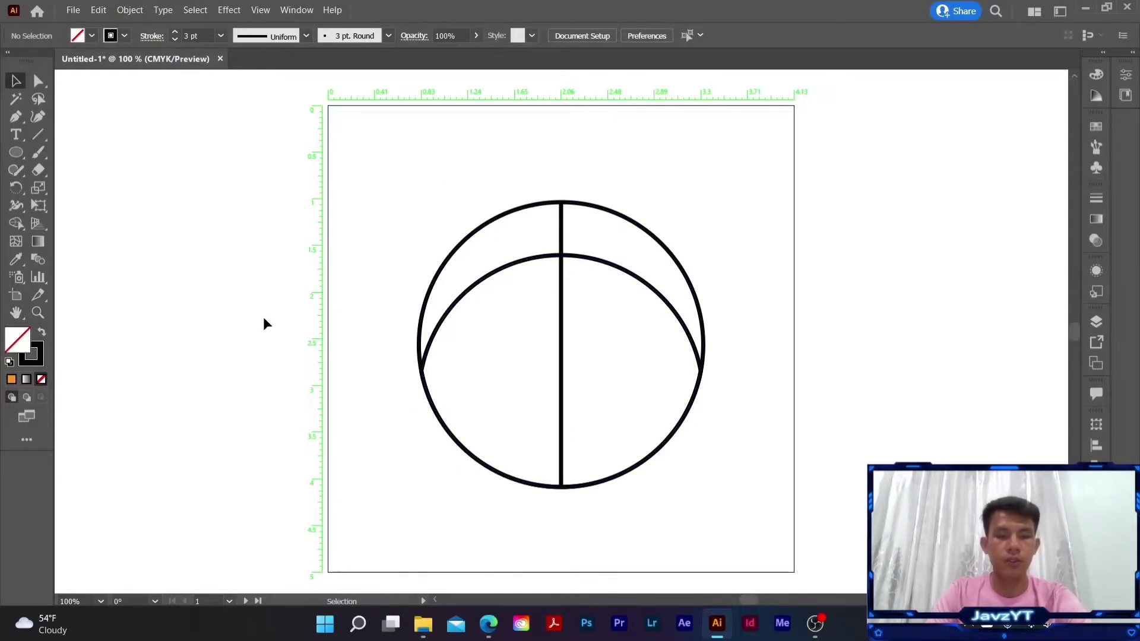
# - Apply the Paintbrush options with fidelity at Smooth and Edit Selected Paths within 12 pixels
pyautogui.press('b')
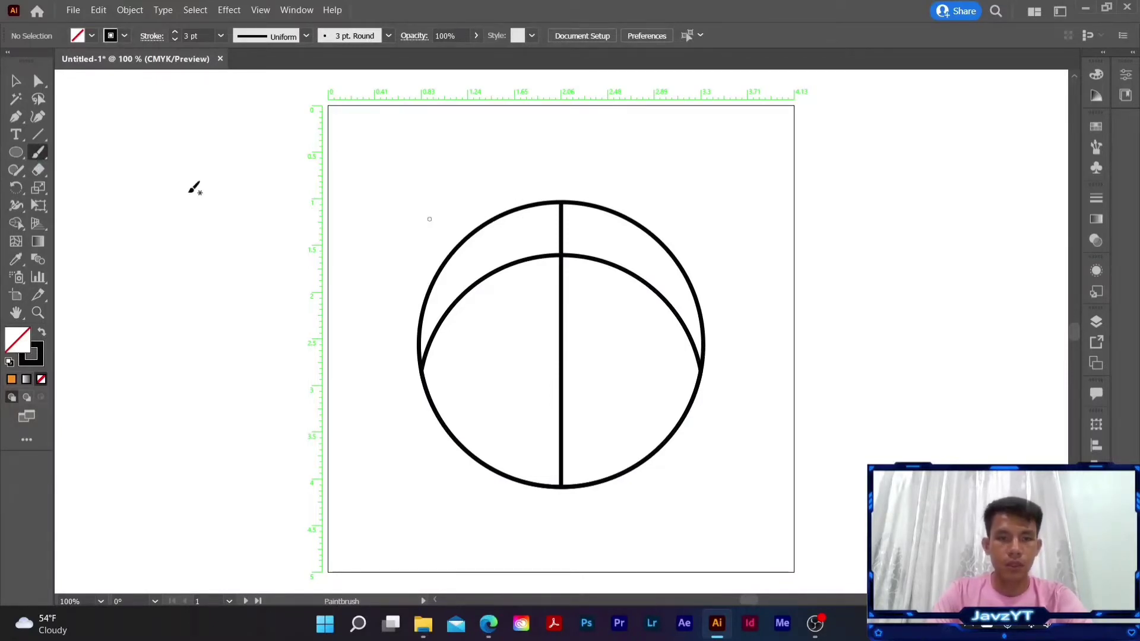
pyautogui.doubleClick(40, 155)
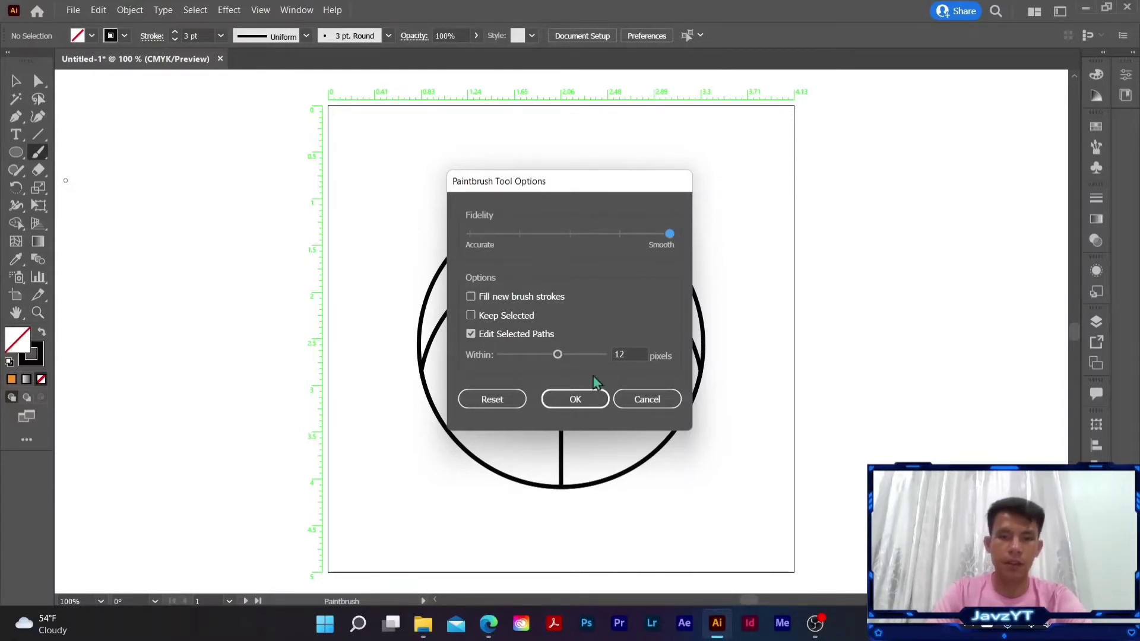
pyautogui.click(585, 410)
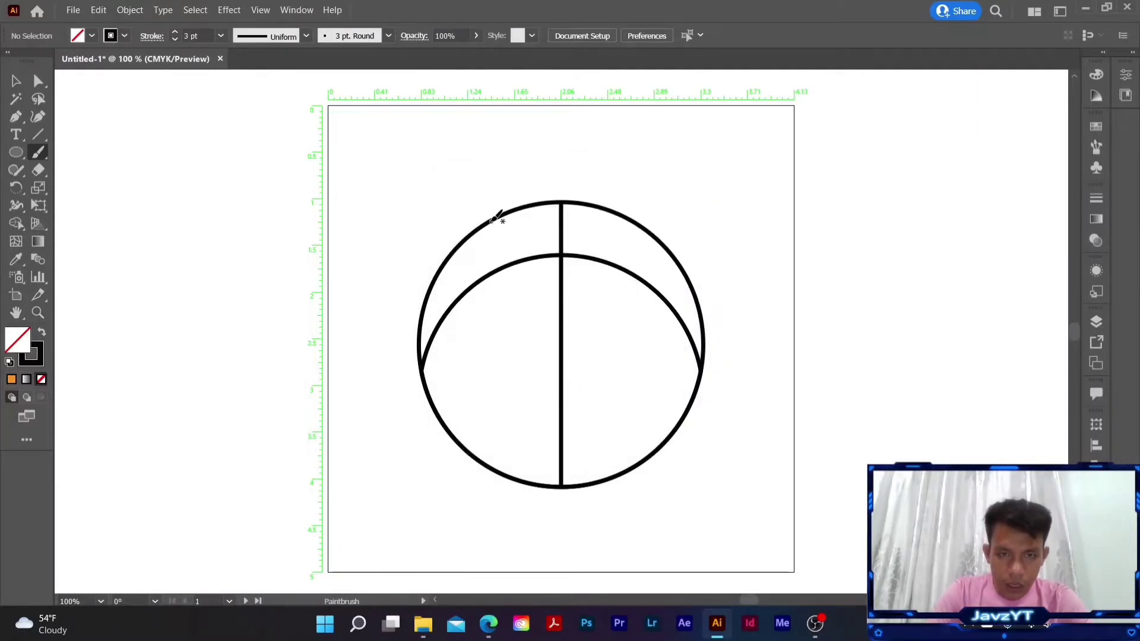
pyautogui.moveTo(489, 222)
pyautogui.mouseDown()
pyautogui.moveTo(538, 249)
pyautogui.moveTo(477, 349)
pyautogui.moveTo(464, 412)
pyautogui.moveTo(490, 463)
pyautogui.mouseUp()
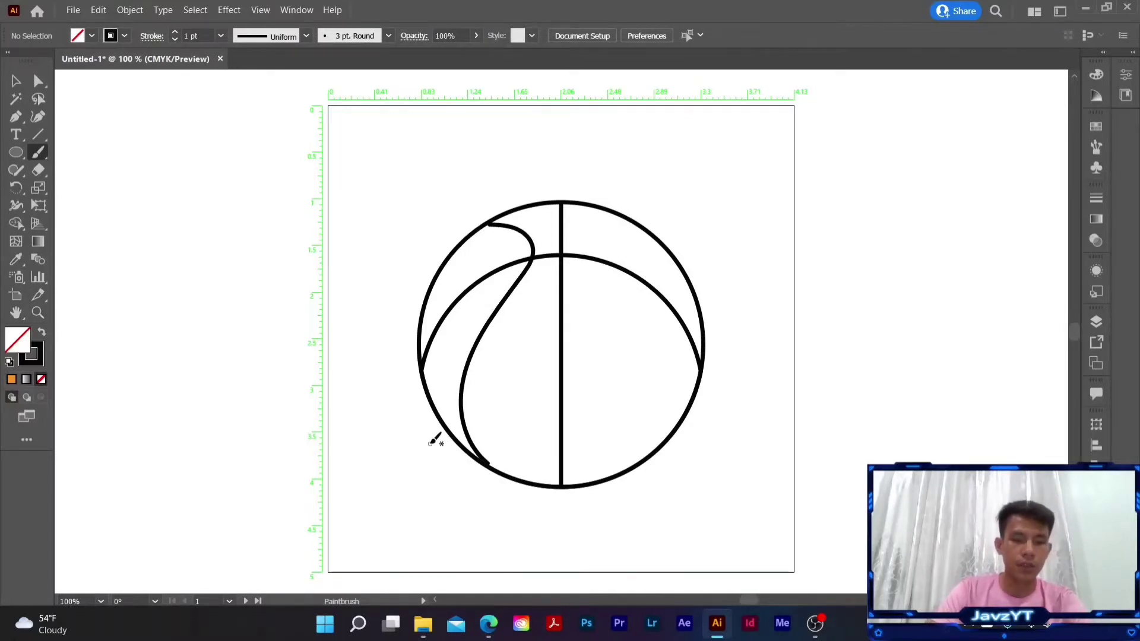
pyautogui.hotkey('ctrl', 'z')
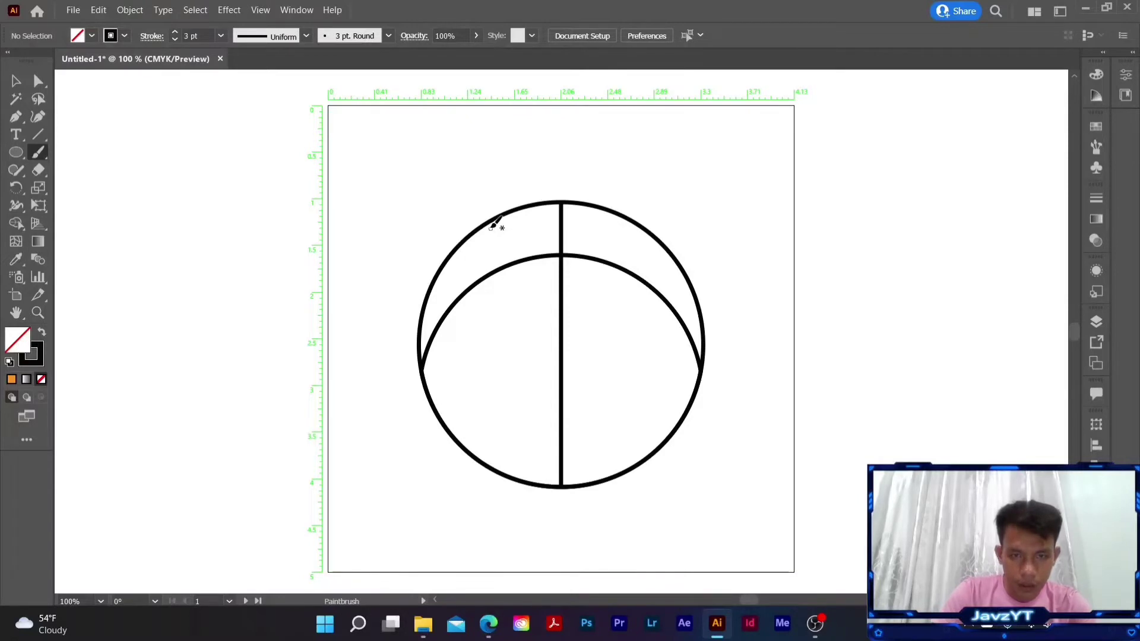
pyautogui.moveTo(478, 228)
pyautogui.mouseDown()
pyautogui.moveTo(536, 250)
pyautogui.moveTo(543, 272)
pyautogui.moveTo(530, 298)
pyautogui.moveTo(459, 355)
pyautogui.moveTo(459, 412)
pyautogui.moveTo(504, 469)
pyautogui.mouseUp()
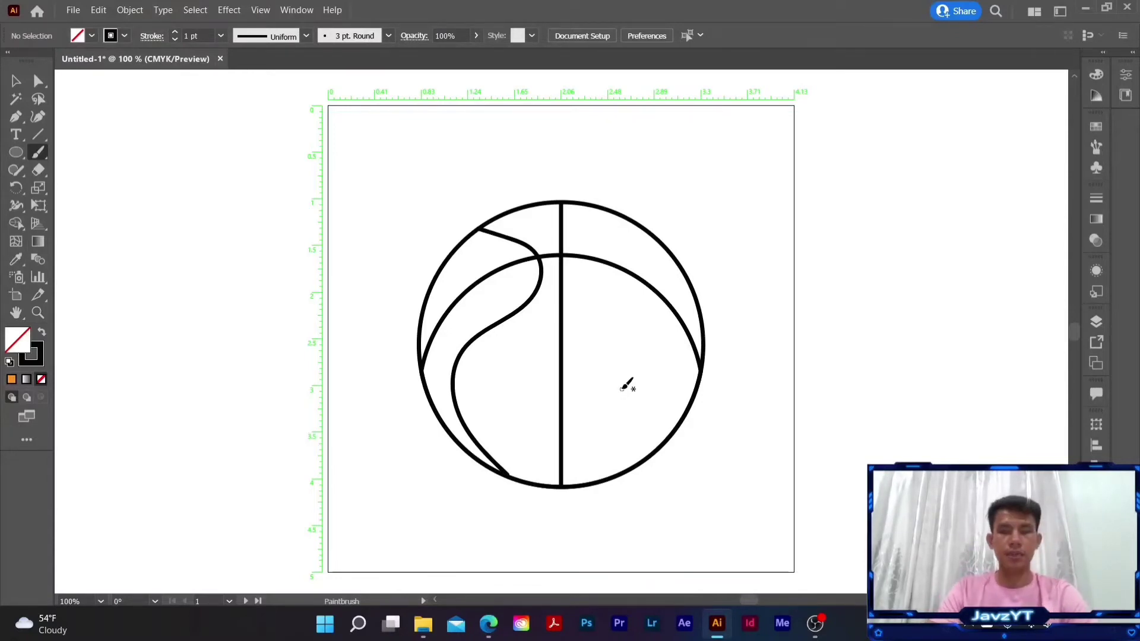
pyautogui.hotkey('ctrl', 'z')
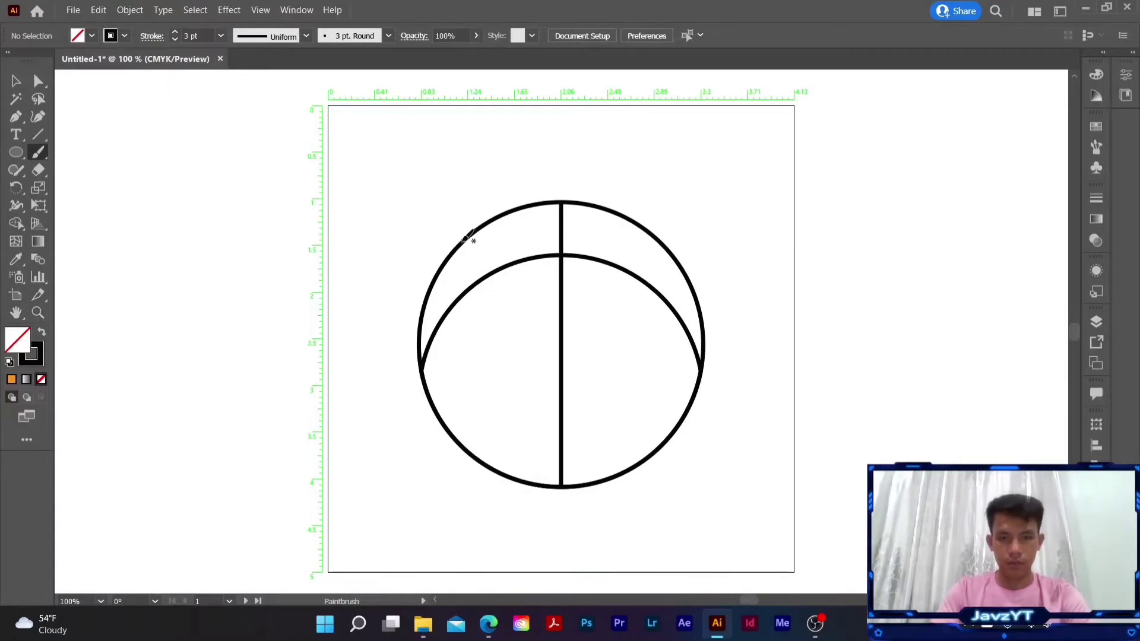
pyautogui.moveTo(462, 241)
pyautogui.mouseDown()
pyautogui.moveTo(531, 247)
pyautogui.moveTo(546, 260)
pyautogui.moveTo(540, 290)
pyautogui.moveTo(473, 349)
pyautogui.moveTo(455, 398)
pyautogui.moveTo(458, 443)
pyautogui.moveTo(472, 454)
pyautogui.mouseUp()
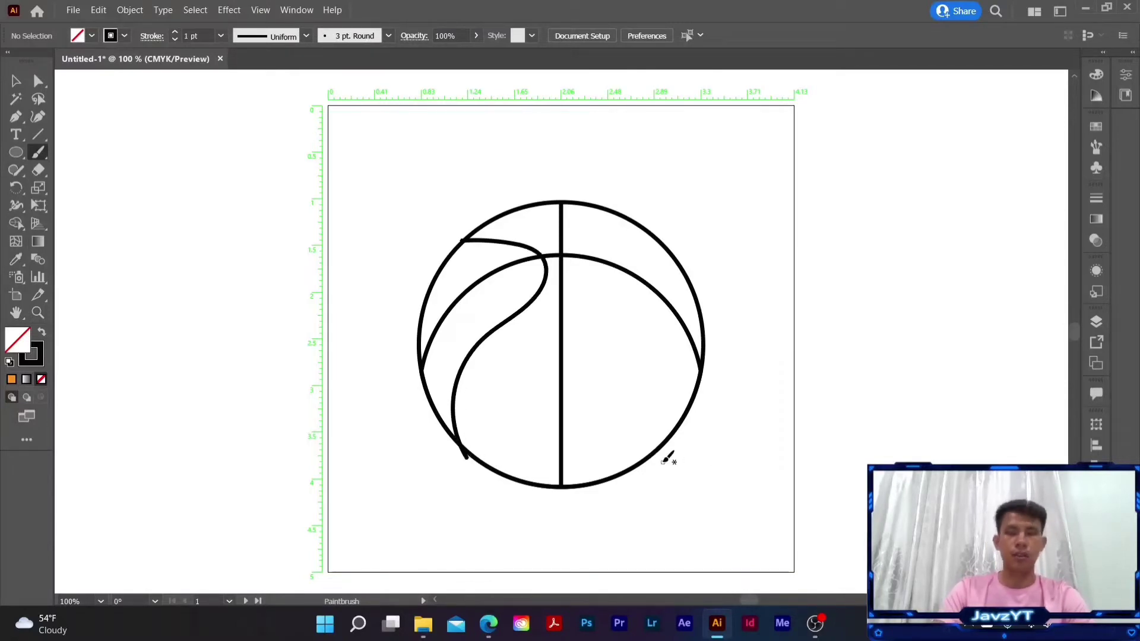
pyautogui.hotkey('ctrl', 'z')
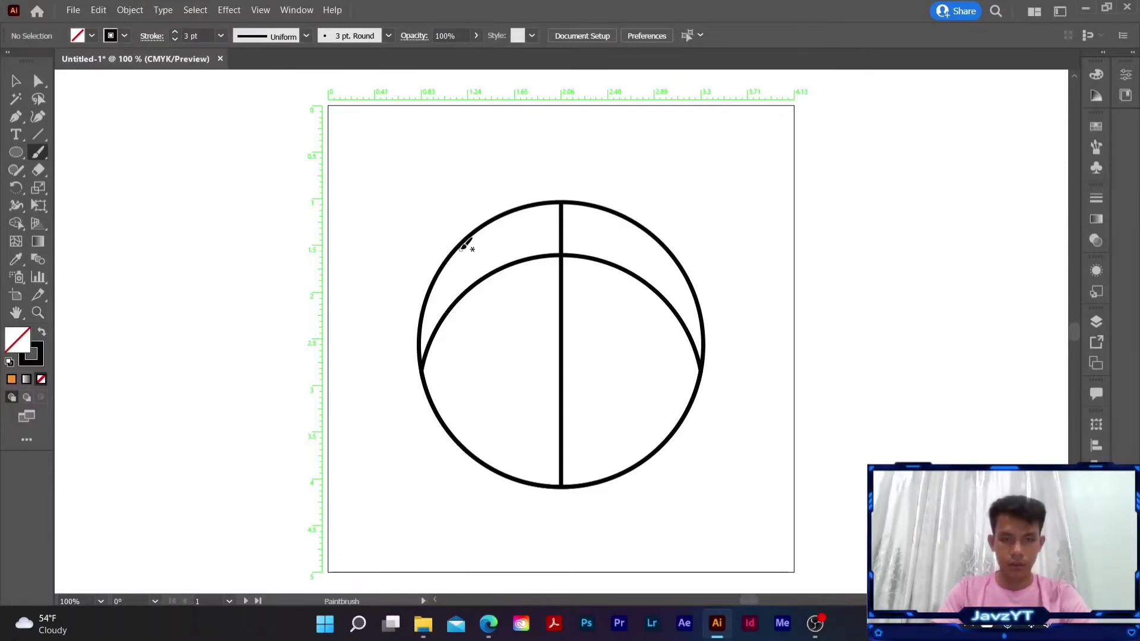
# - Paint an S-shaped seam in the ball's left half, from the upper-left edge of the circle to its lower-left edge
pyautogui.moveTo(460, 247)
pyautogui.mouseDown()
pyautogui.moveTo(535, 248)
pyautogui.moveTo(543, 269)
pyautogui.moveTo(522, 314)
pyautogui.moveTo(460, 370)
pyautogui.moveTo(479, 458)
pyautogui.mouseUp()
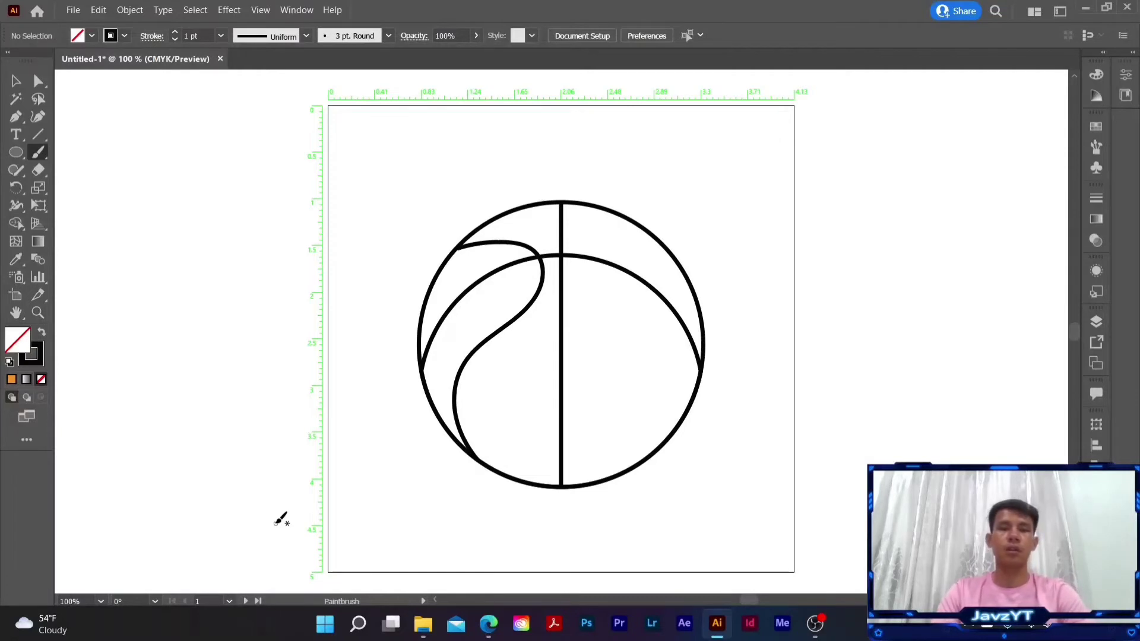
pyautogui.click(16, 81)
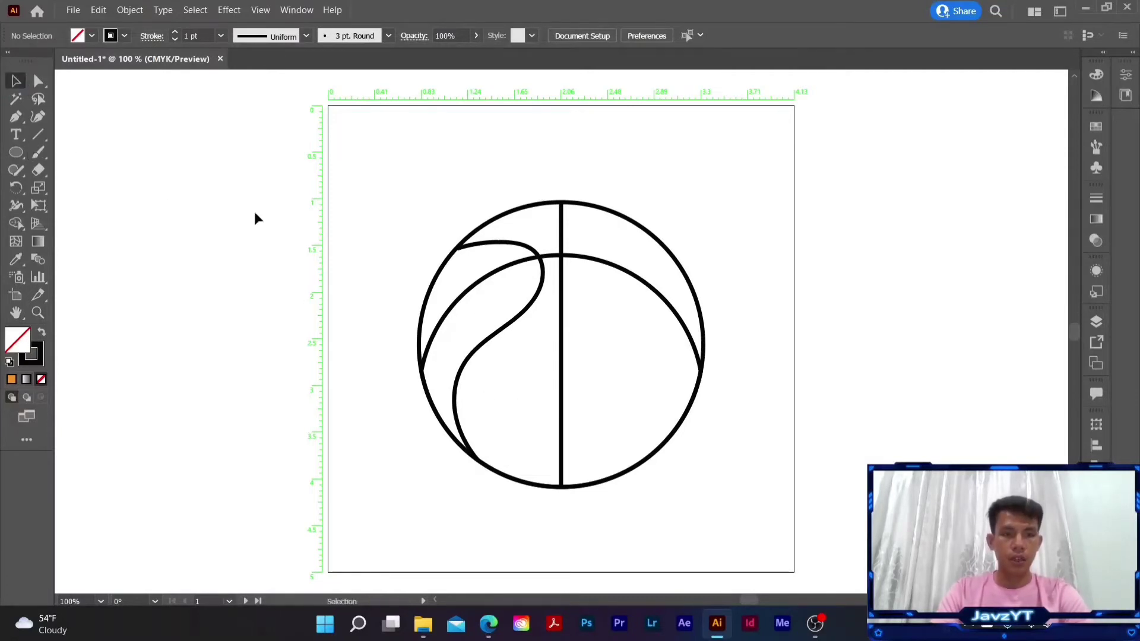
# - Nudge the painted seam slightly up and left so its ends meet the circle's edge, and widen it slightly toward the center line
pyautogui.click(524, 318)
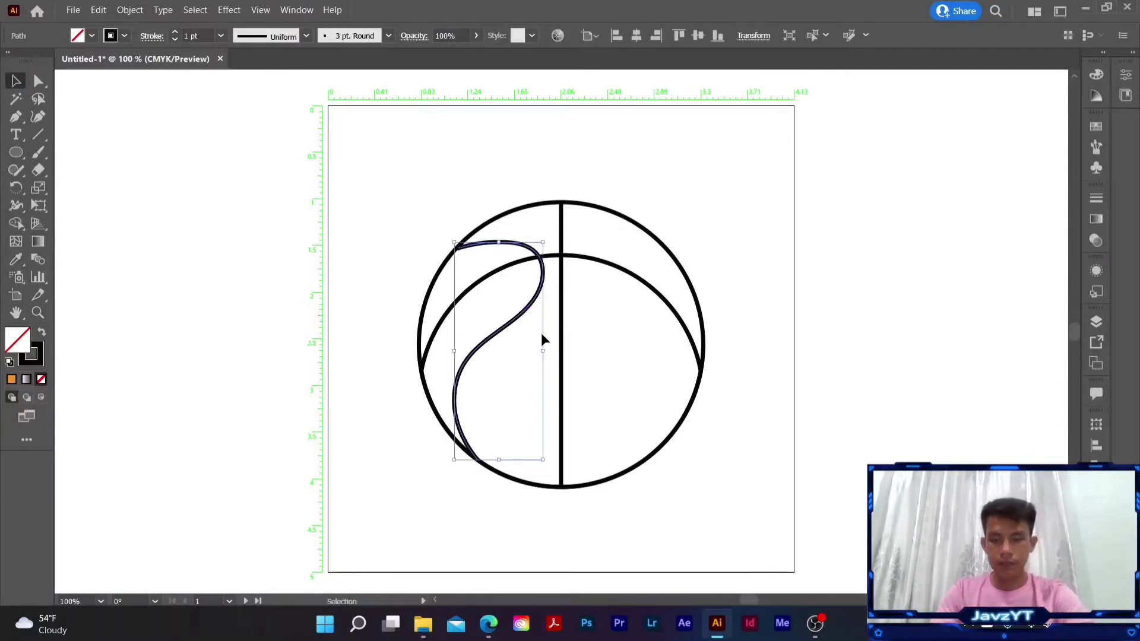
pyautogui.press('Up')
pyautogui.press('Up')
pyautogui.press('Up')
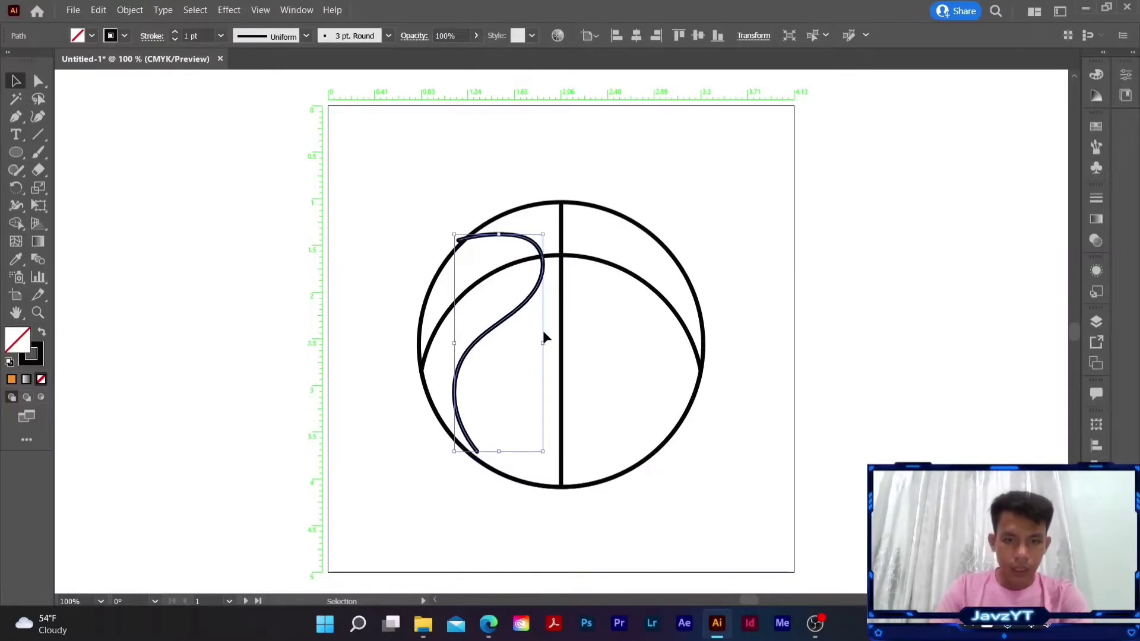
pyautogui.press('Left')
pyautogui.press('Left')
pyautogui.press('Left')
pyautogui.press('Left')
pyautogui.press('Left')
pyautogui.press('Down')
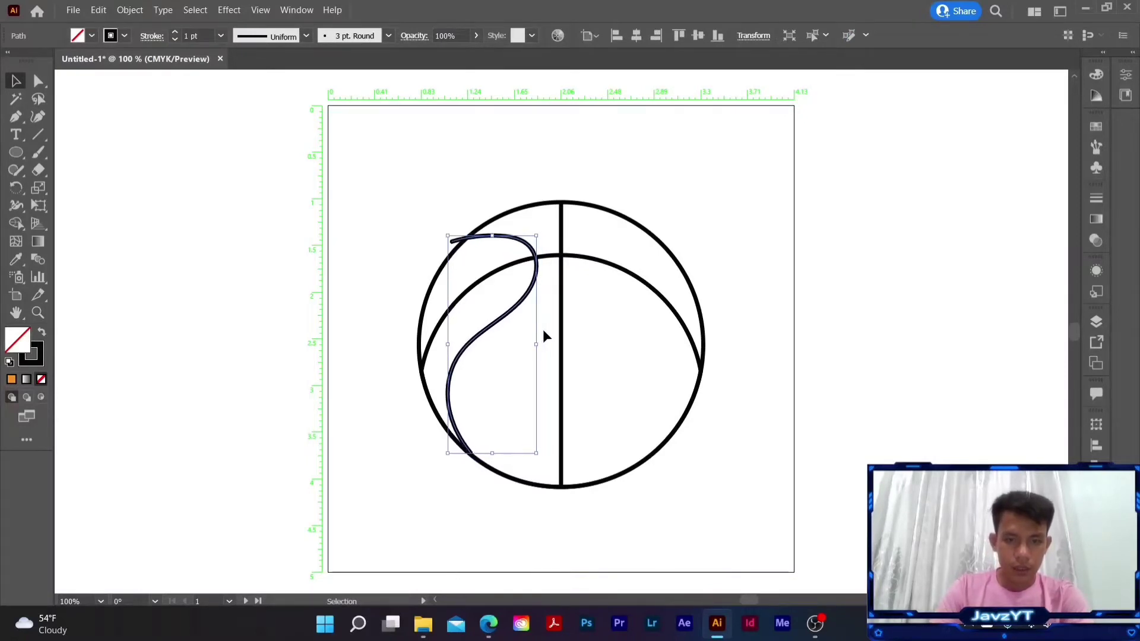
pyautogui.press('Left')
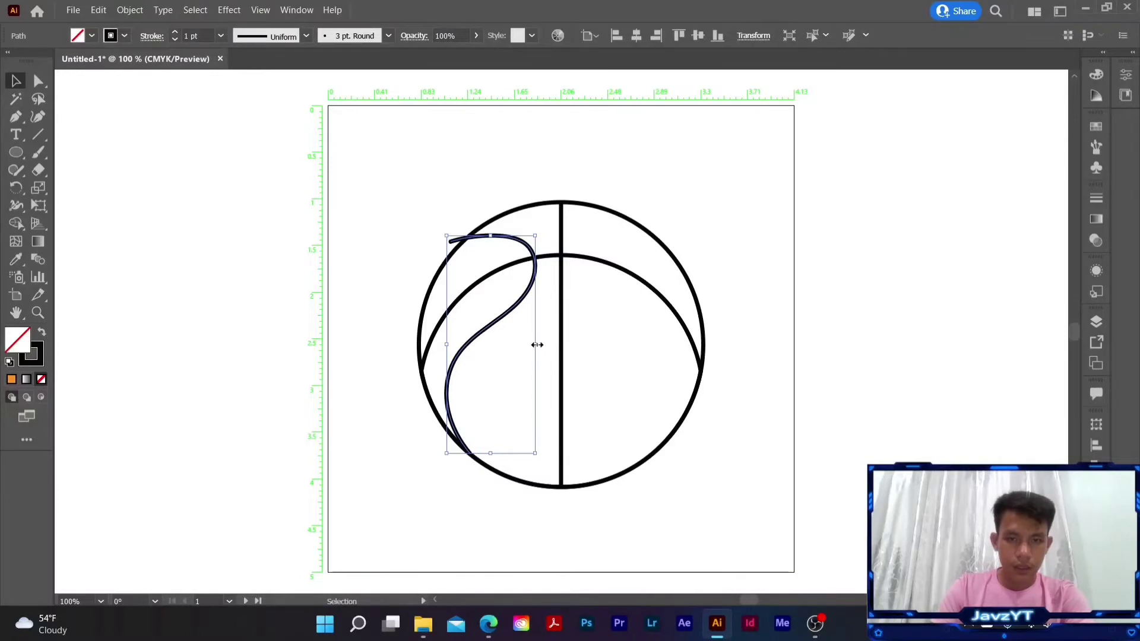
pyautogui.moveTo(537, 345); pyautogui.dragTo(540, 345)
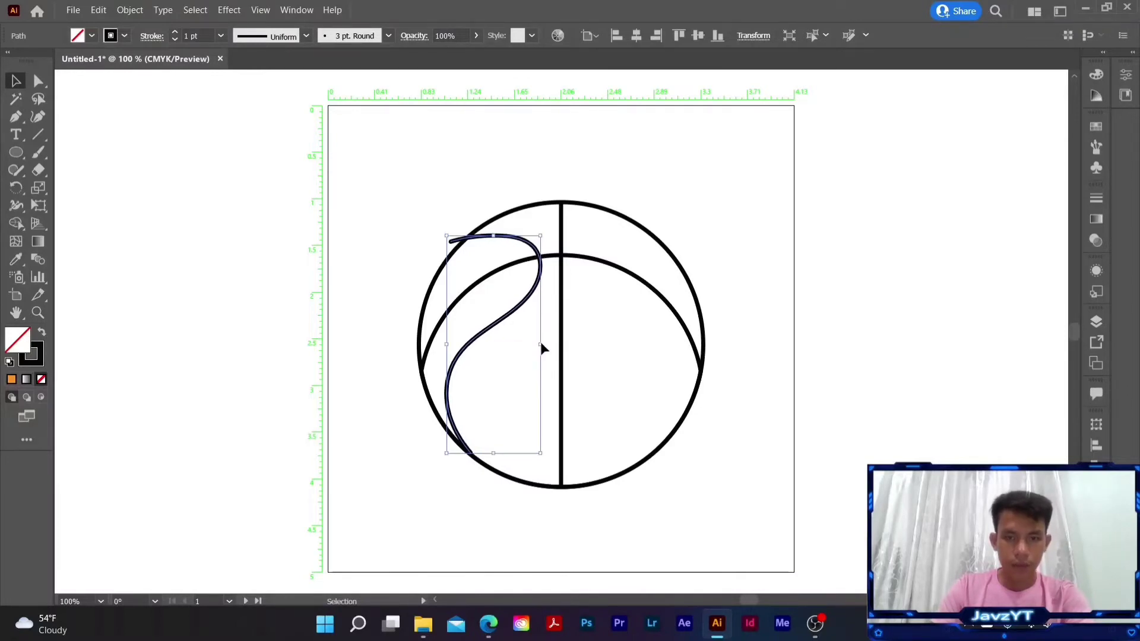
pyautogui.press('Down')
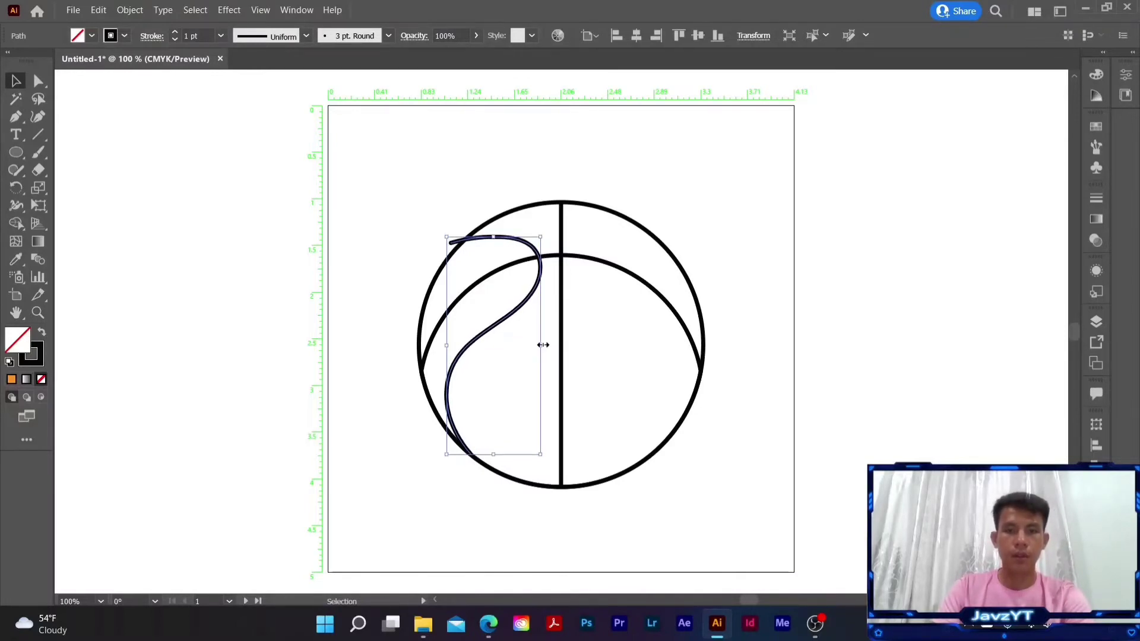
# - Move the painted left seam vertically by 0.0139 in, with no horizontal offset
pyautogui.moveTo(493, 237); pyautogui.dragTo(493, 235)
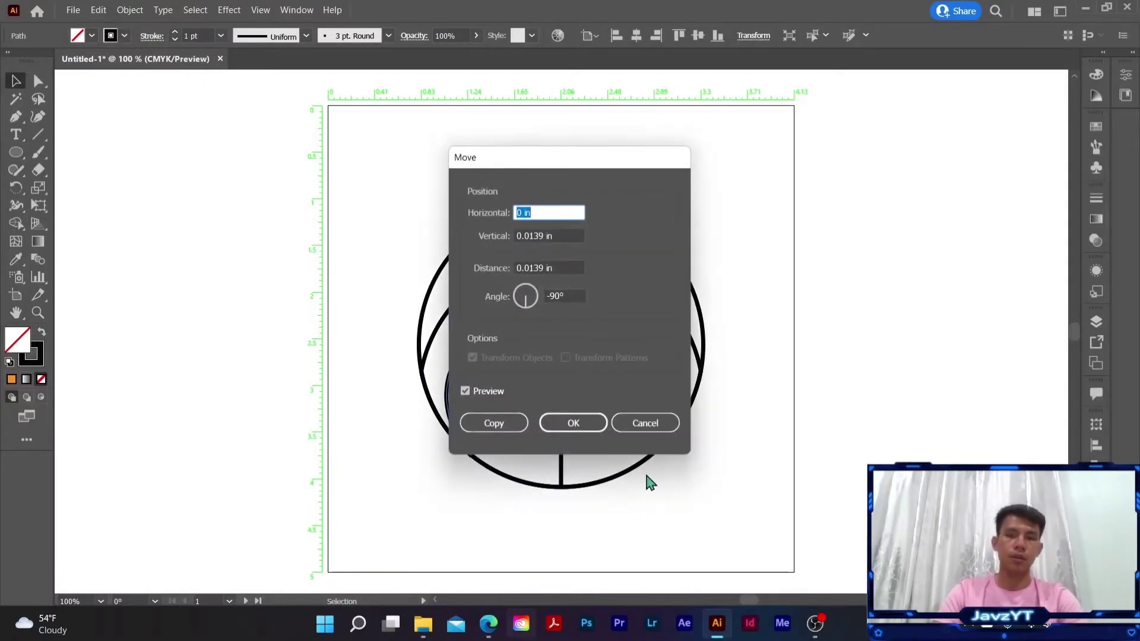
pyautogui.click(591, 424)
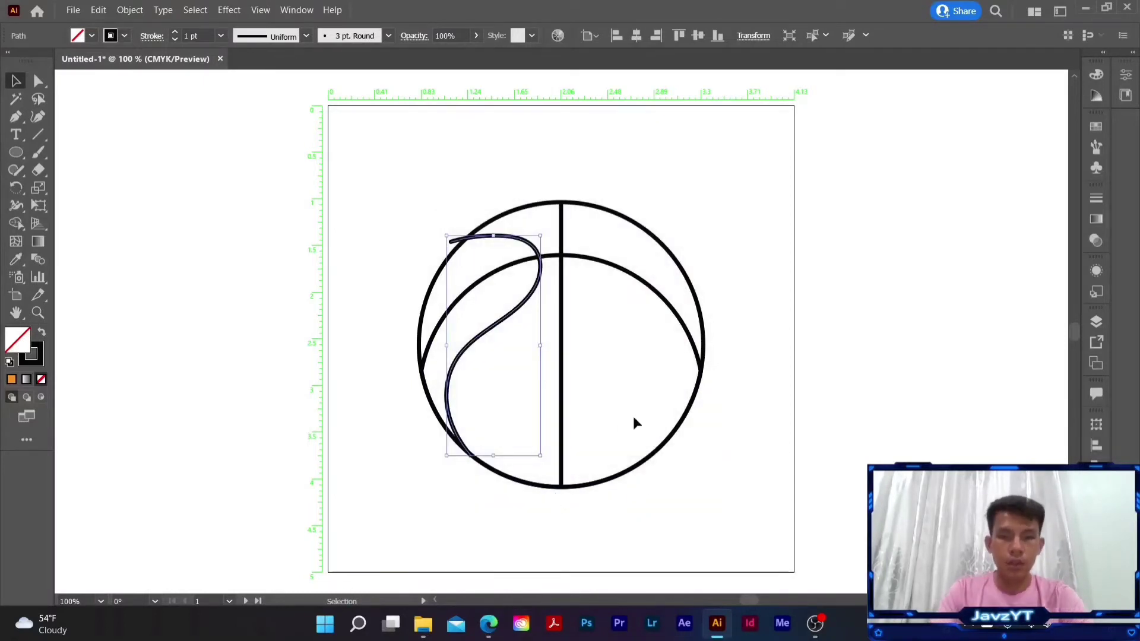
pyautogui.click(633, 416)
# - Remove the upper end of the left seam that extends beyond the circle using the Shape Builder tool
pyautogui.press('a')
pyautogui.hotkey('ctrl', '=')
pyautogui.hotkey('ctrl', '=')
pyautogui.hotkey('ctrl', '=')
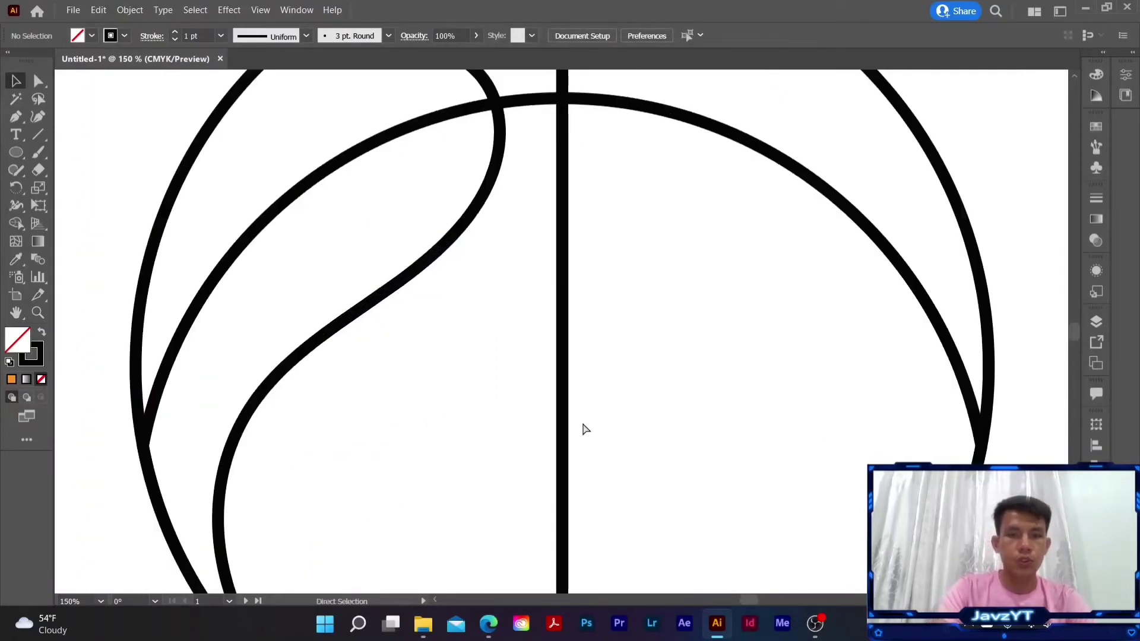
pyautogui.moveTo(405, 273); pyautogui.dragTo(640, 555)
pyautogui.hotkey('ctrl', 'a')
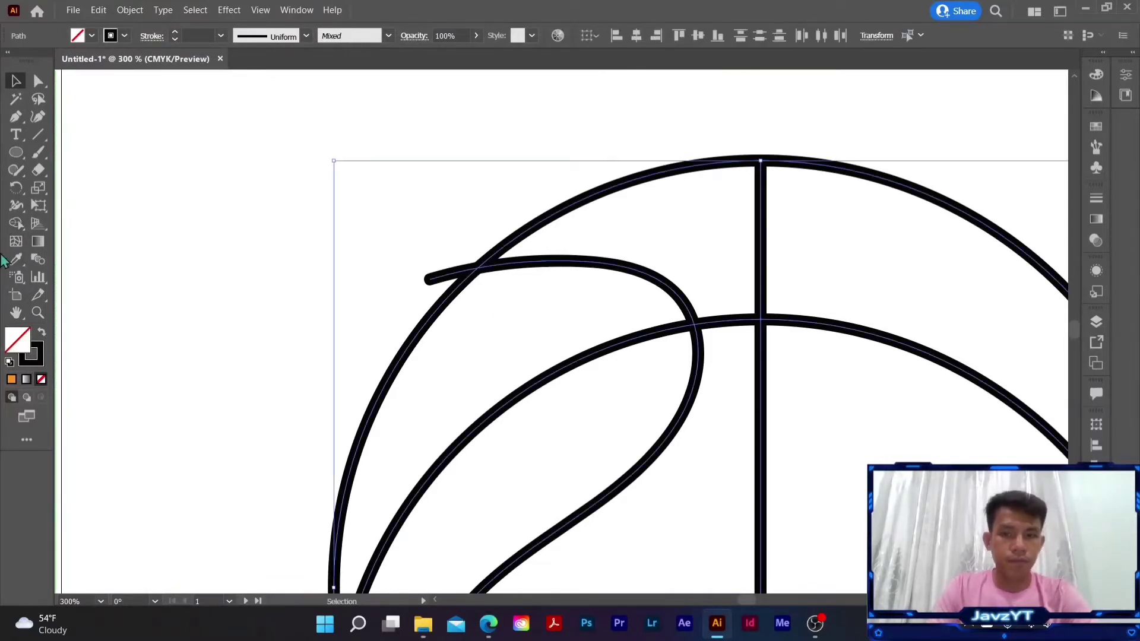
pyautogui.click(15, 224)
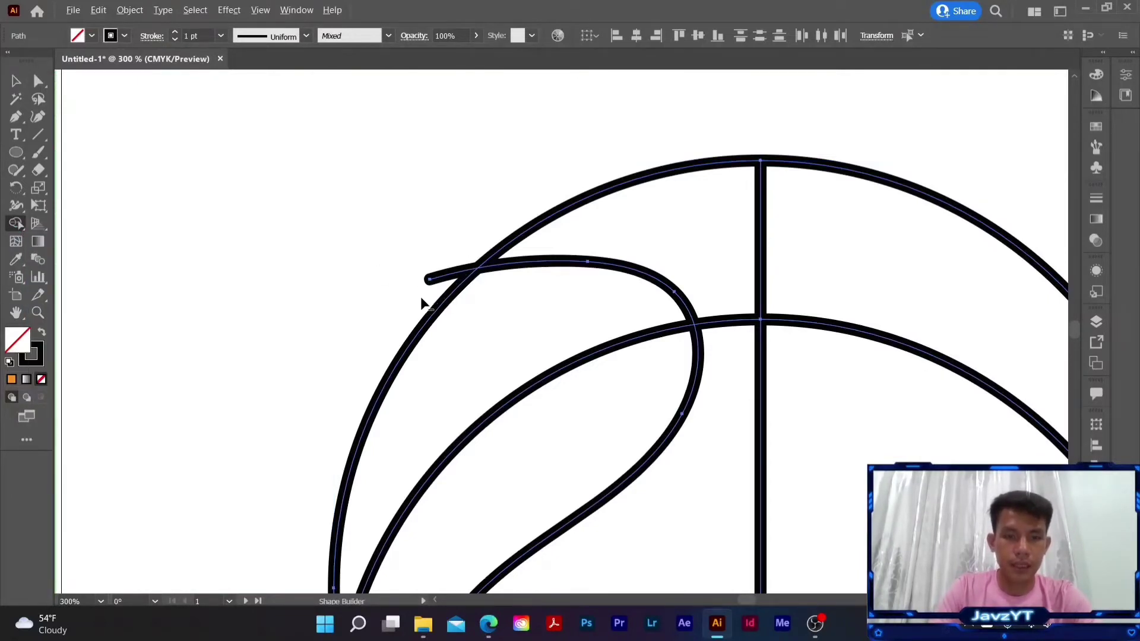
pyautogui.keyDown('alt'); pyautogui.click(452, 274); pyautogui.keyUp('alt')
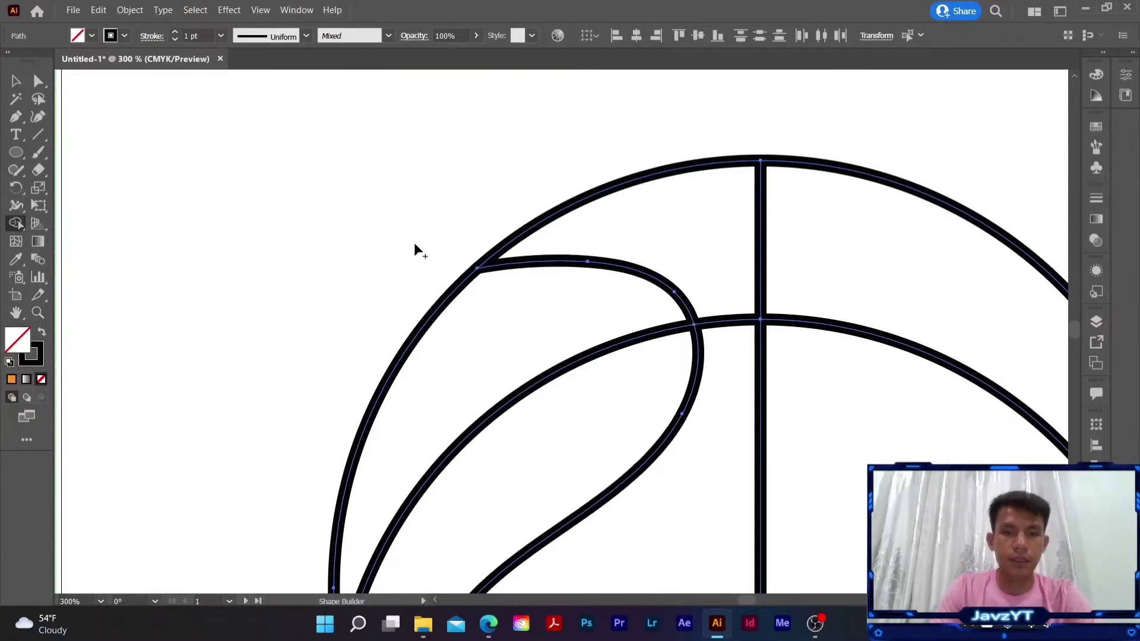
pyautogui.click(19, 85)
pyautogui.hotkey('ctrl', '-')
pyautogui.hotkey('ctrl', '-')
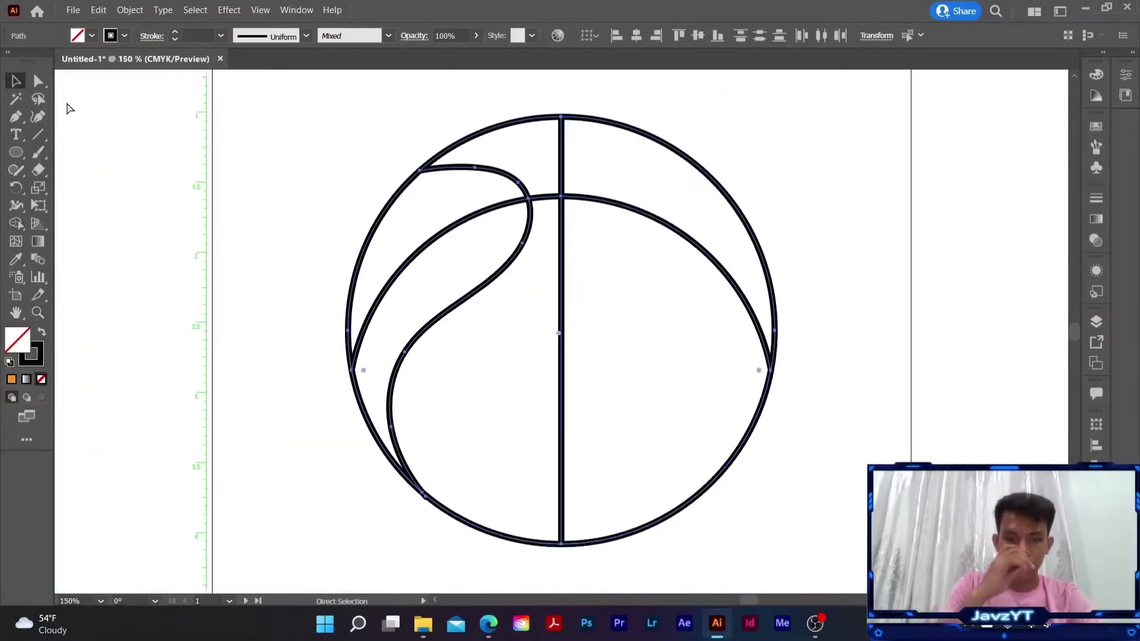
pyautogui.click(247, 373)
# - Duplicate the left seam and place the copy in the ball's right half
pyautogui.click(462, 304)
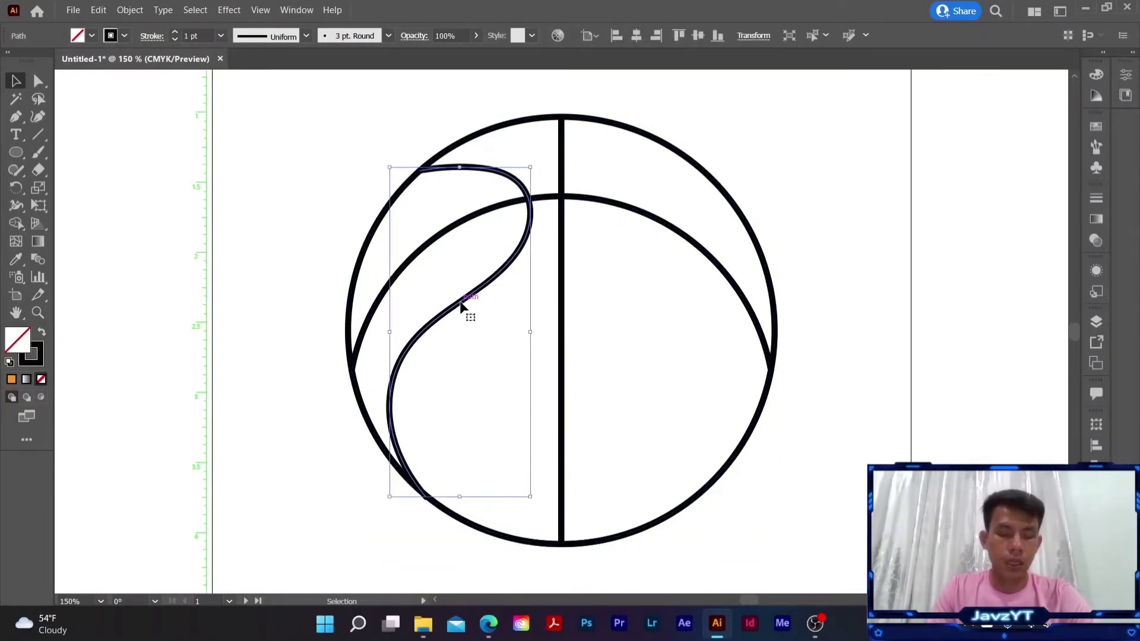
pyautogui.press('a')
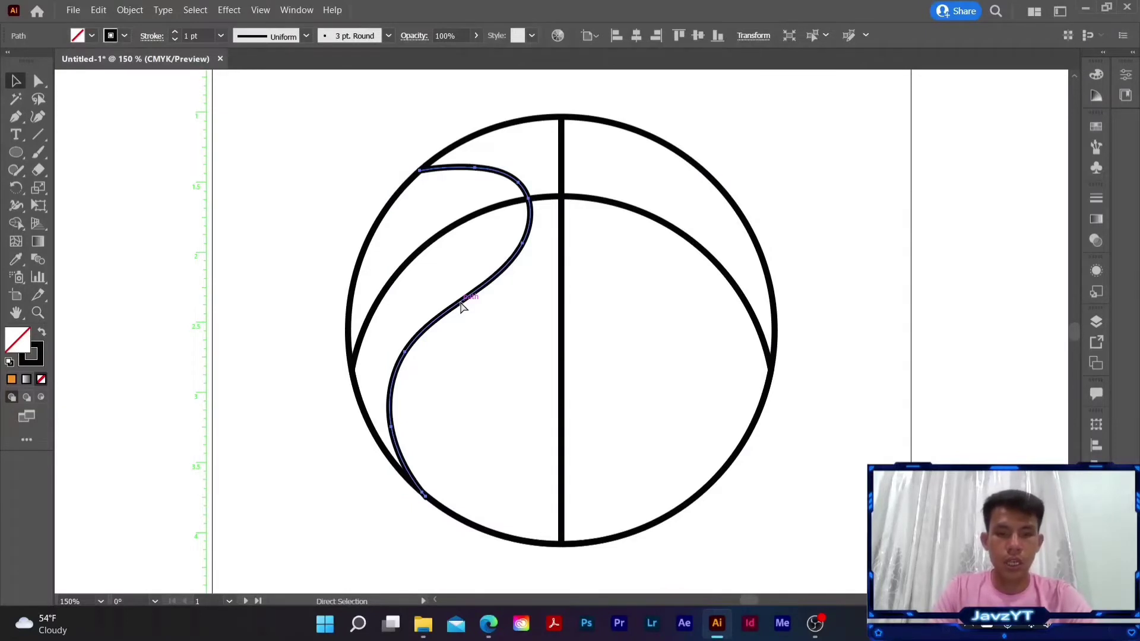
pyautogui.press('v')
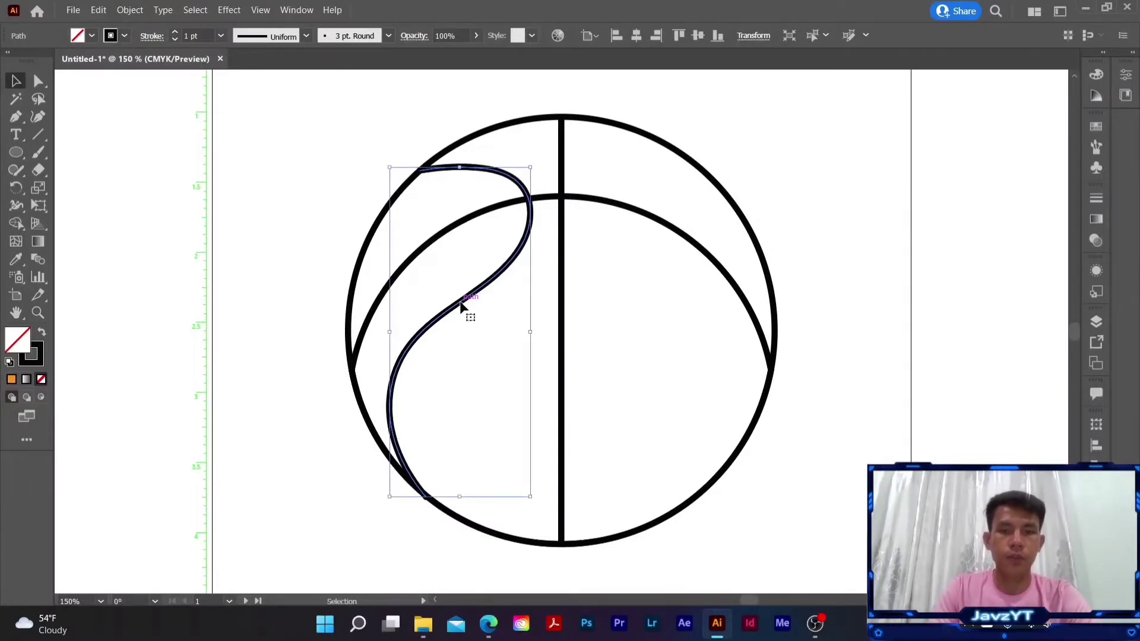
pyautogui.moveTo(461, 305); pyautogui.dragTo(680, 318)
# - Reflect the copied seam across the vertical axis so it mirrors the left seam
pyautogui.rightClick(680, 319)
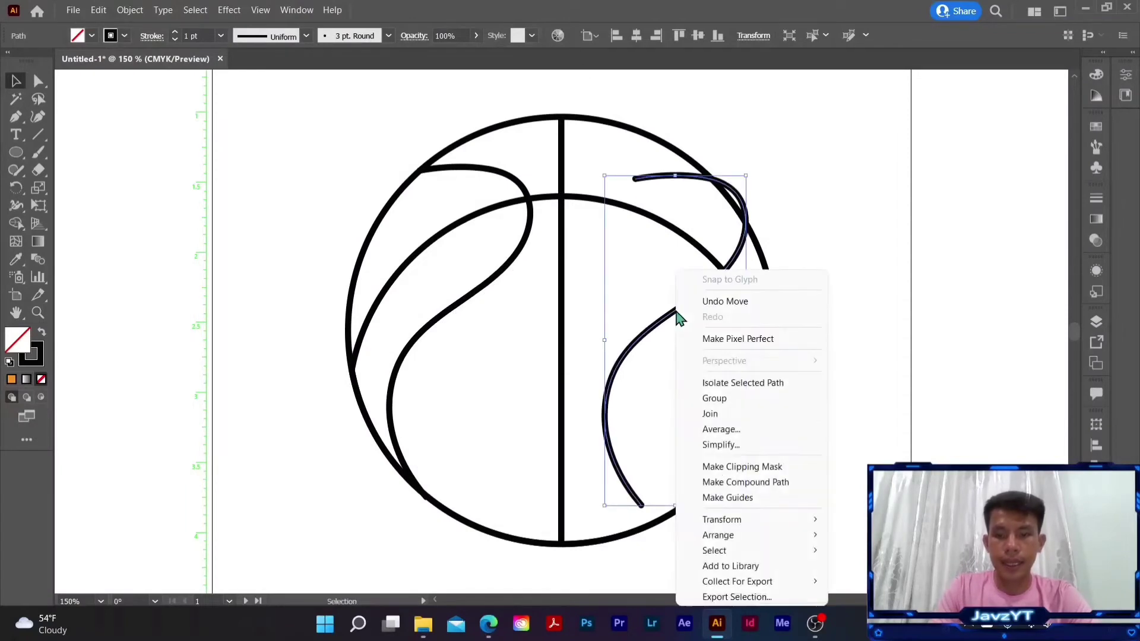
pyautogui.moveTo(733, 522)
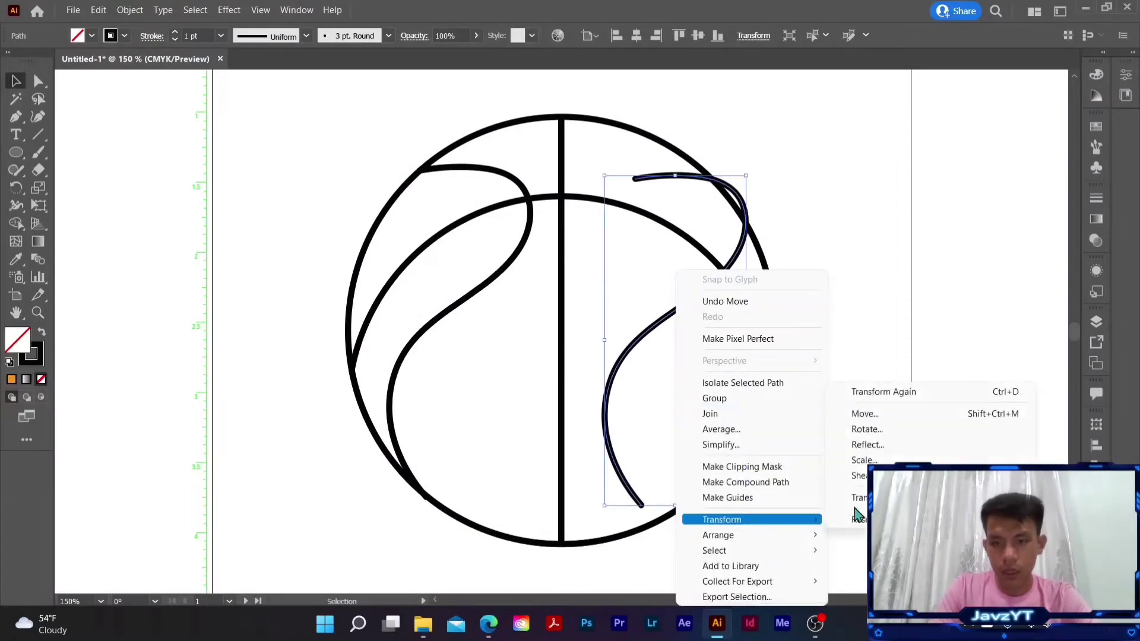
pyautogui.click(886, 447)
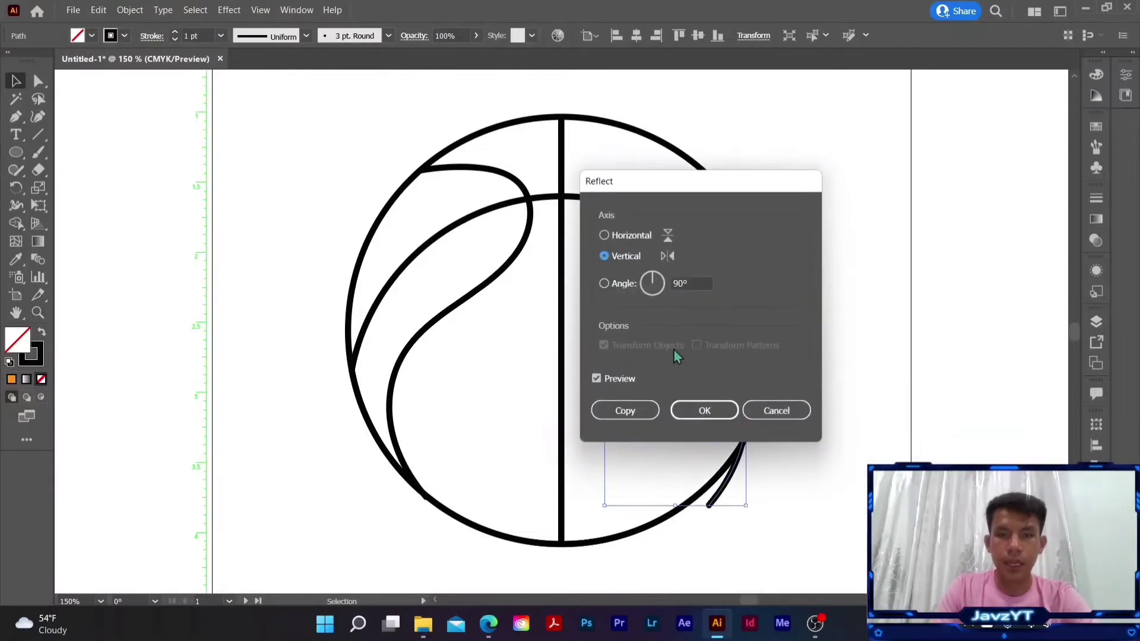
pyautogui.click(705, 412)
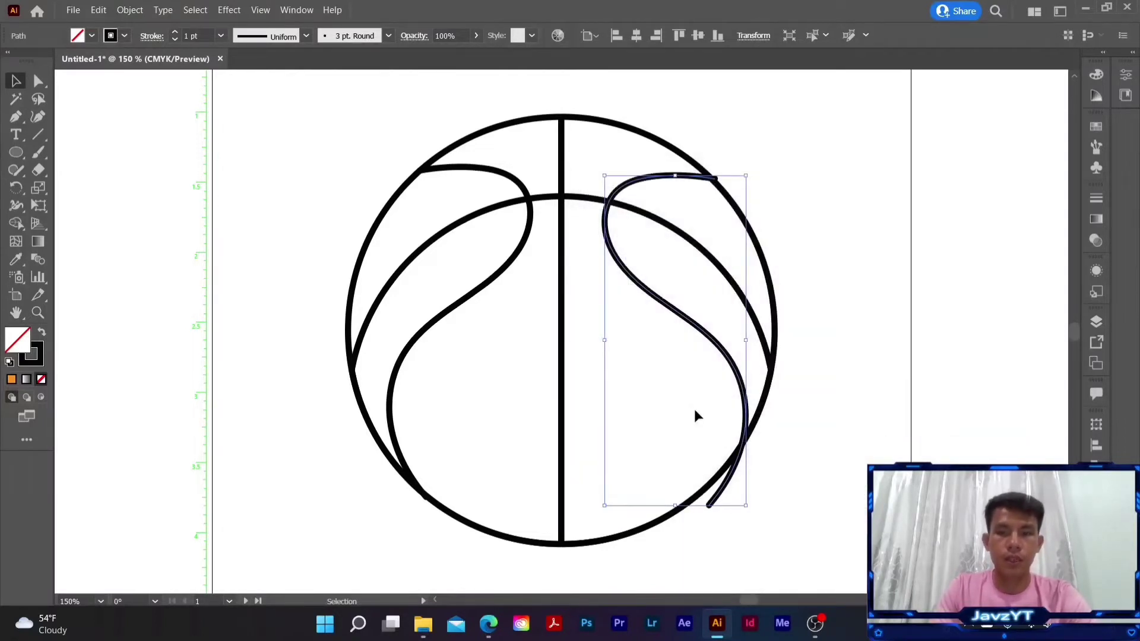
# - Position the mirrored seam in the right half so its ends meet the circle's edge, level with the left seam
pyautogui.moveTo(720, 350); pyautogui.dragTo(698, 334)
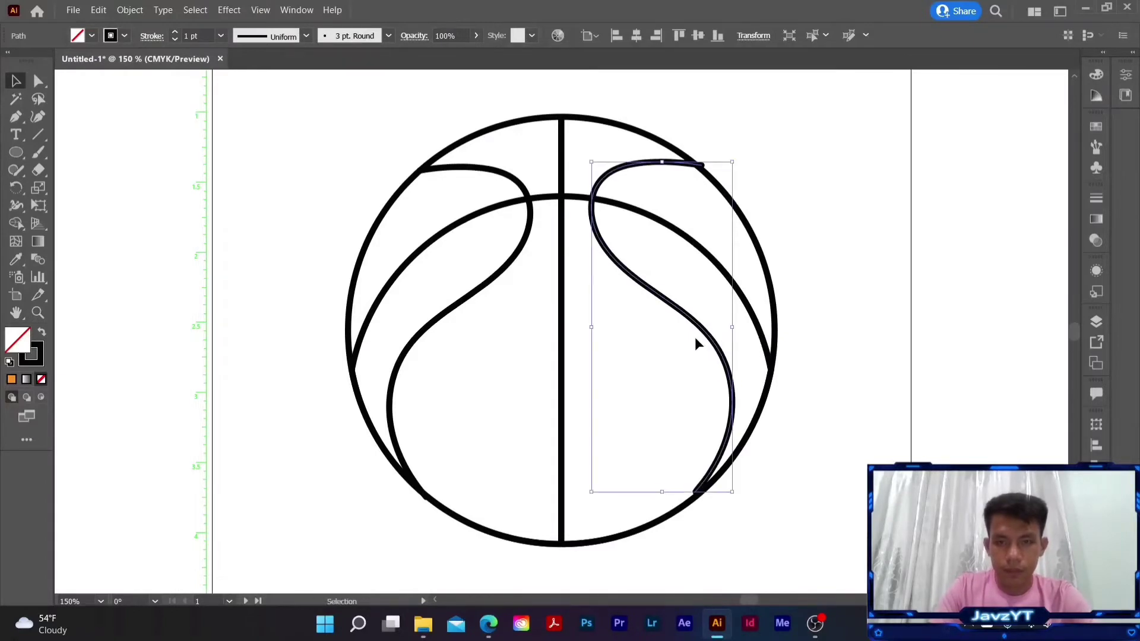
pyautogui.press('Right')
pyautogui.press('Down')
pyautogui.press('Down')
pyautogui.press('Down')
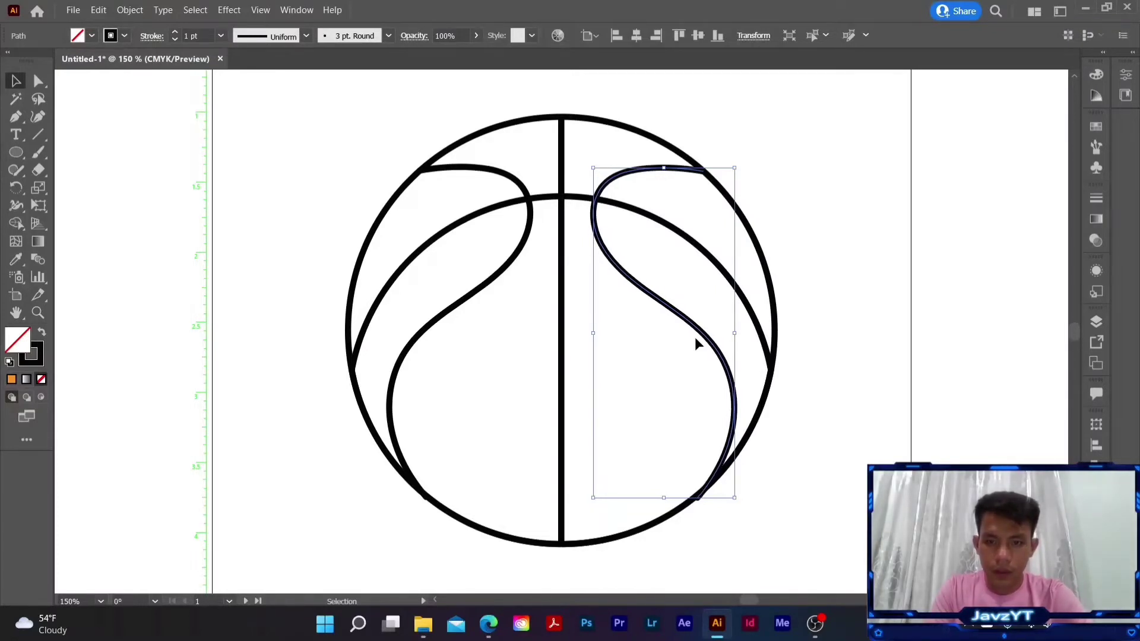
pyautogui.press('Left')
pyautogui.press('Left')
pyautogui.press('Up')
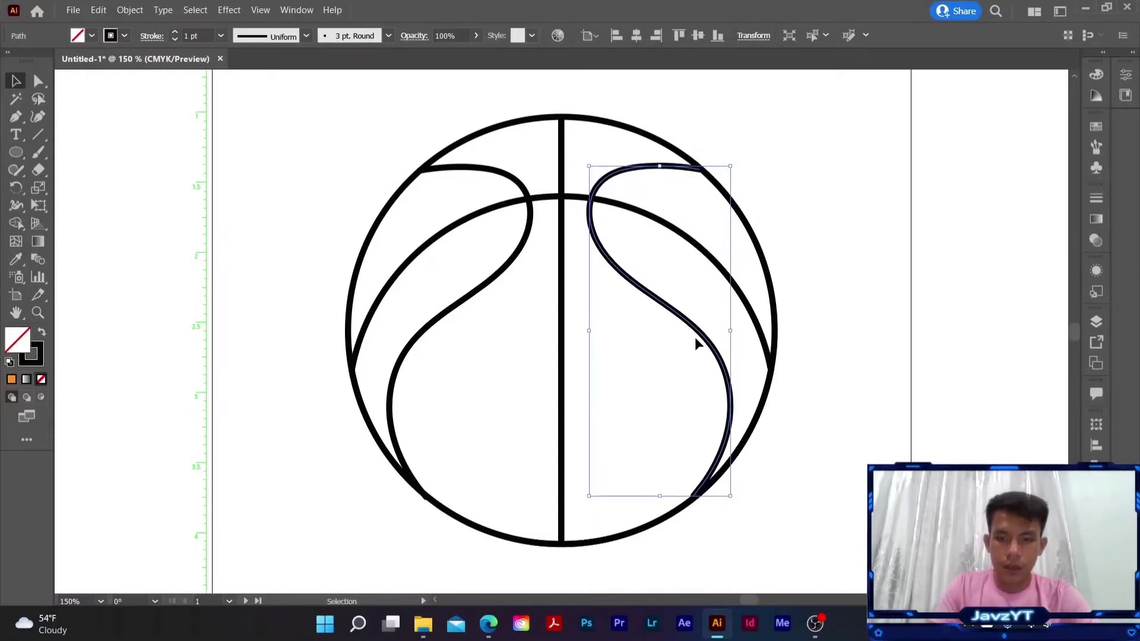
pyautogui.press('Down')
pyautogui.click(773, 393)
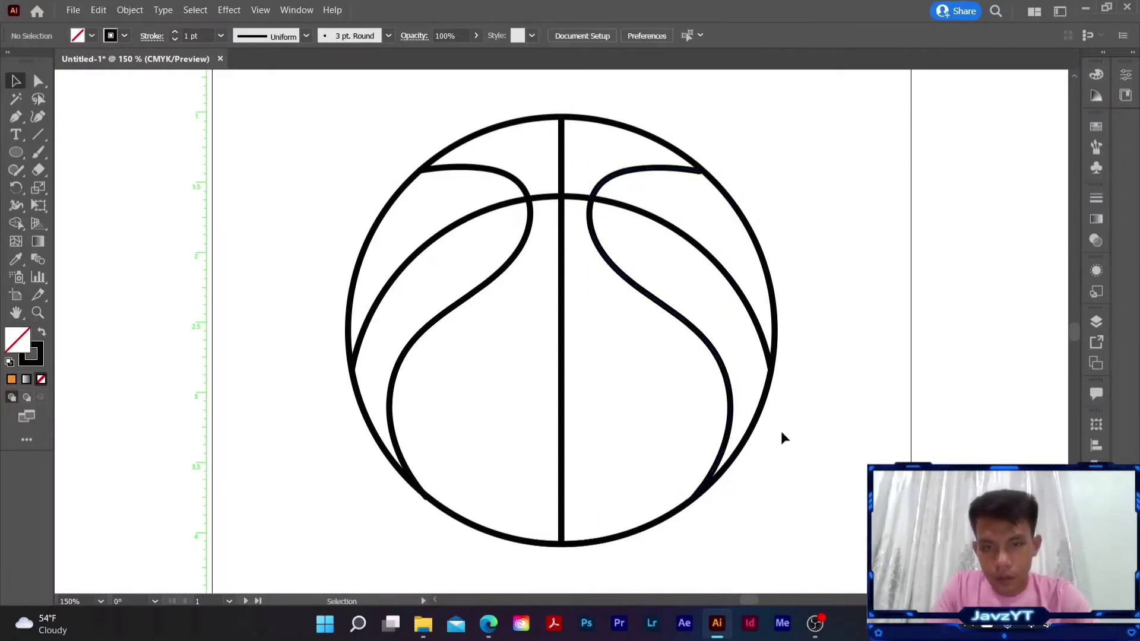
# - Shorten the left seam slightly from its lower end so it meets the circle's edge
pyautogui.click(392, 404)
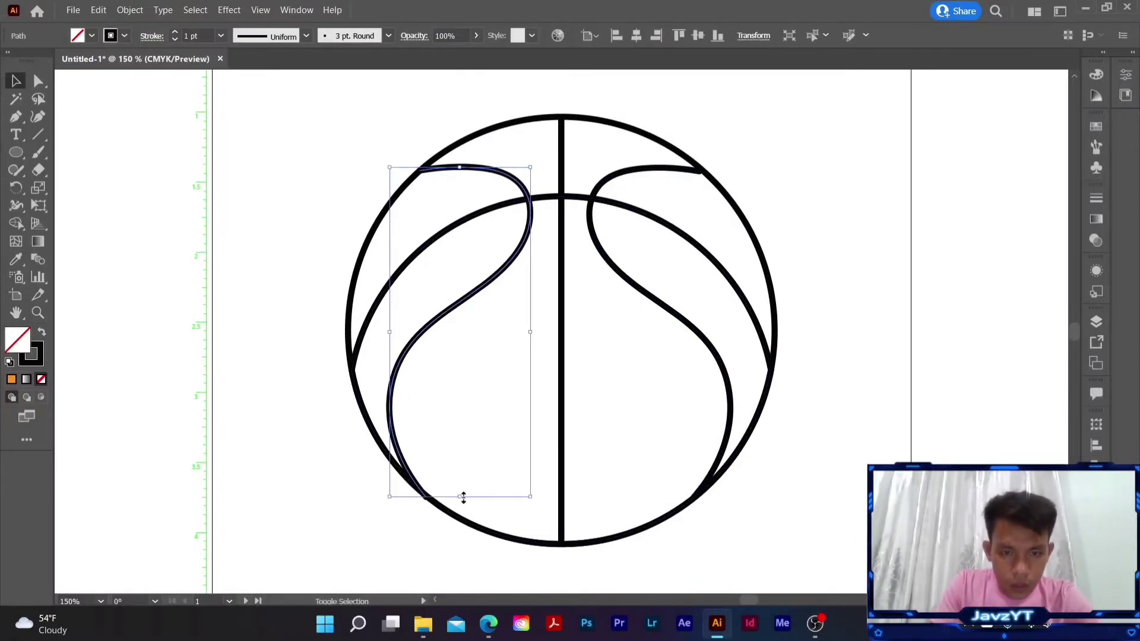
pyautogui.moveTo(461, 497); pyautogui.dragTo(459, 497)
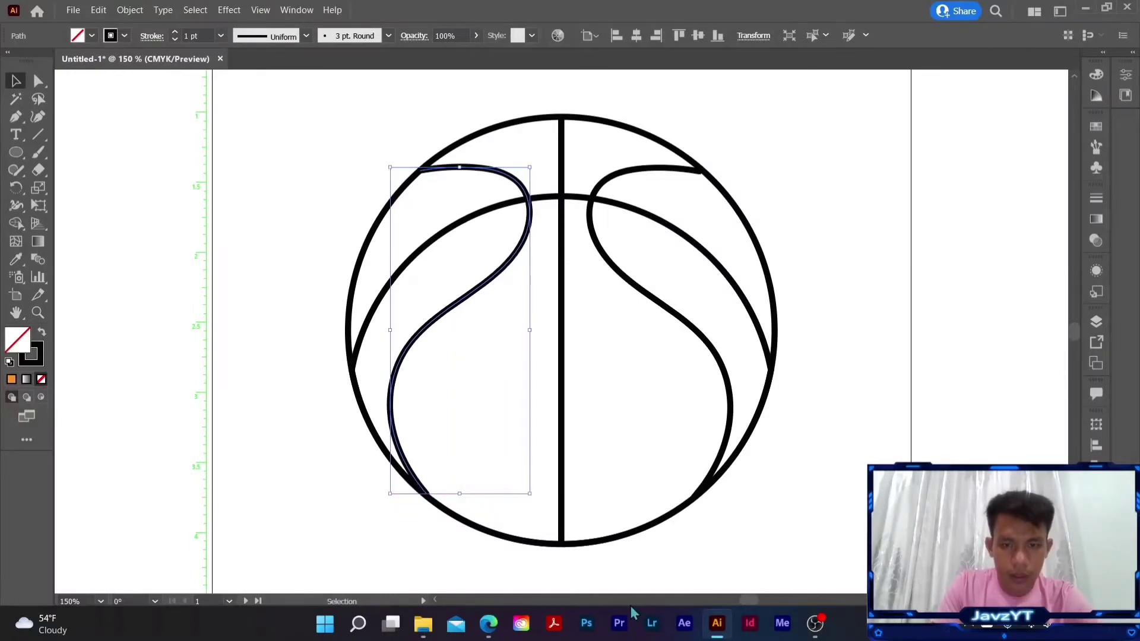
pyautogui.press('Return')
pyautogui.press('Return')
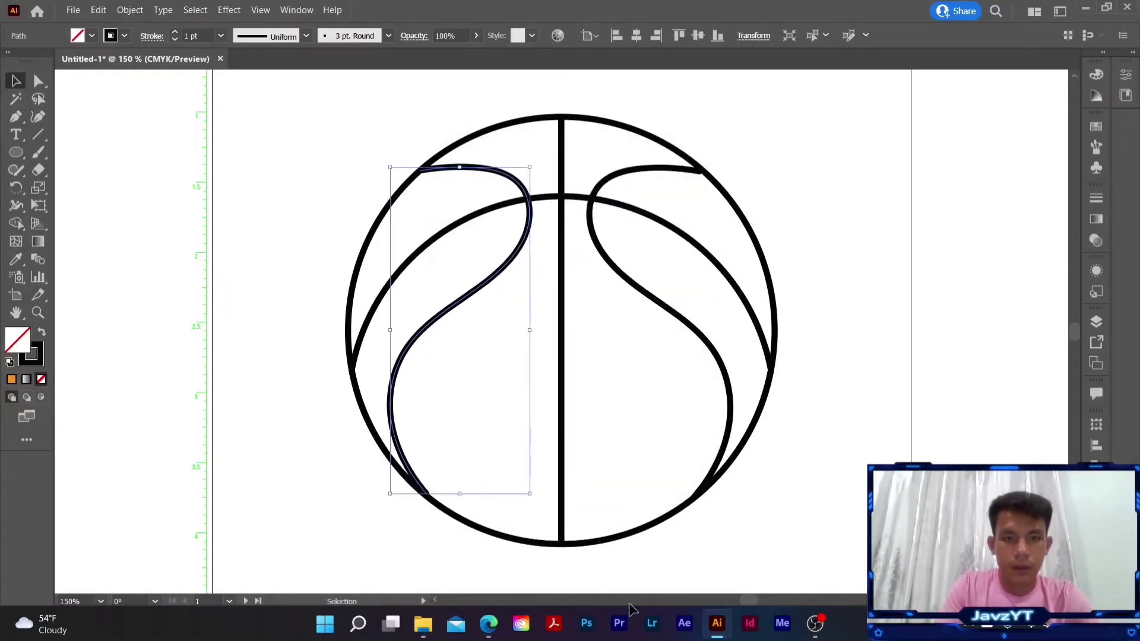
pyautogui.click(352, 553)
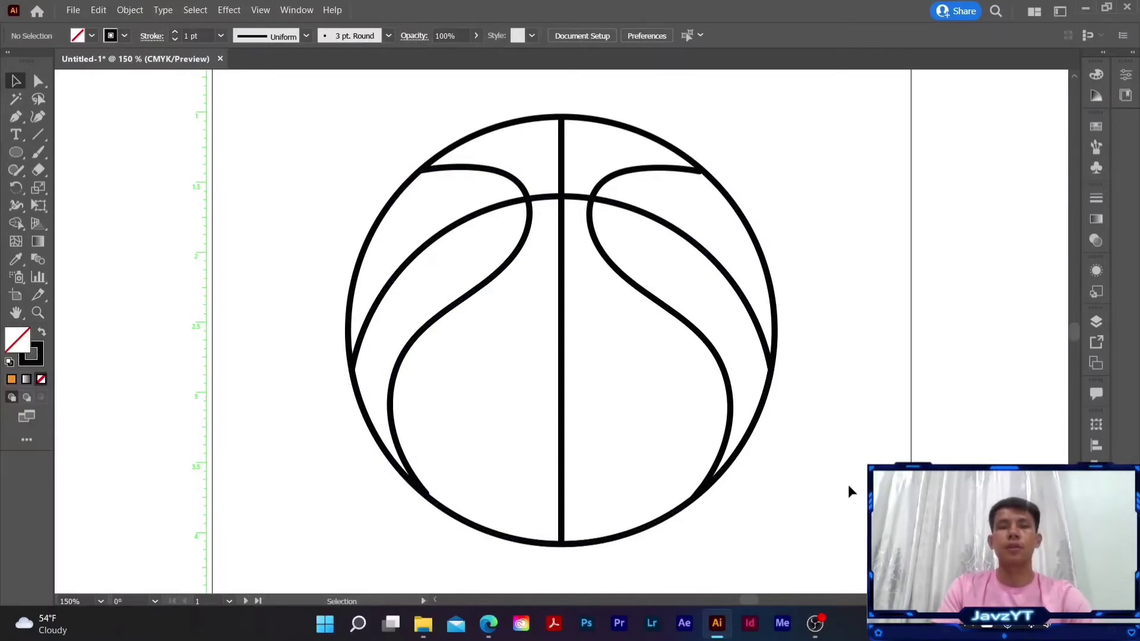
# - Group the left and right seams together
pyautogui.click(683, 326)
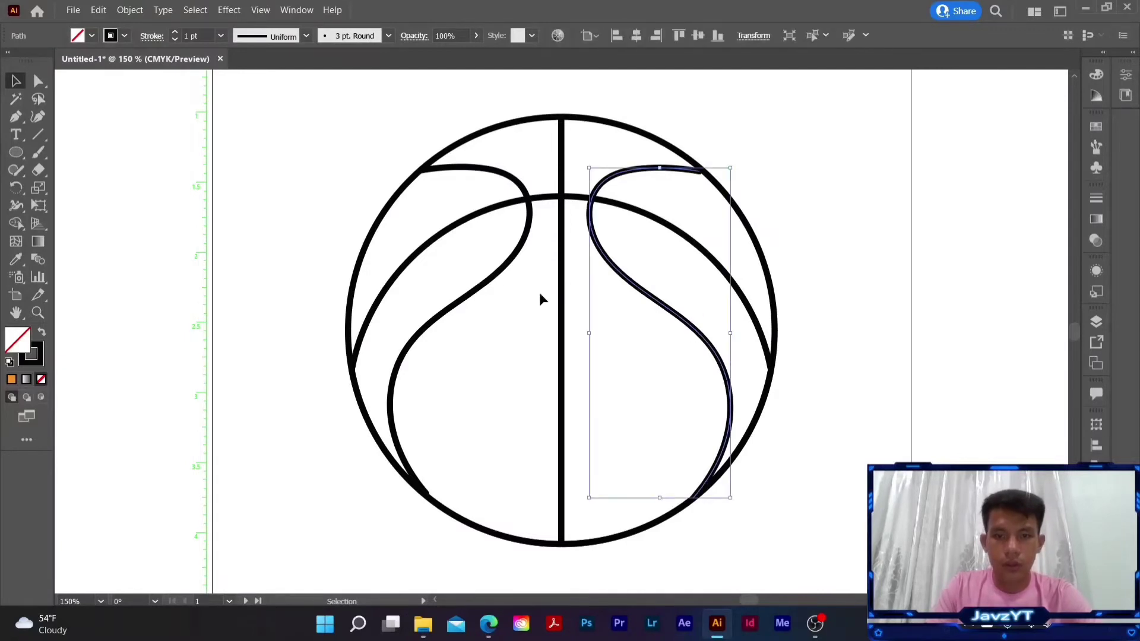
pyautogui.keyDown('shift'); pyautogui.click(496, 279); pyautogui.keyUp('shift')
pyautogui.press('a')
pyautogui.press('v')
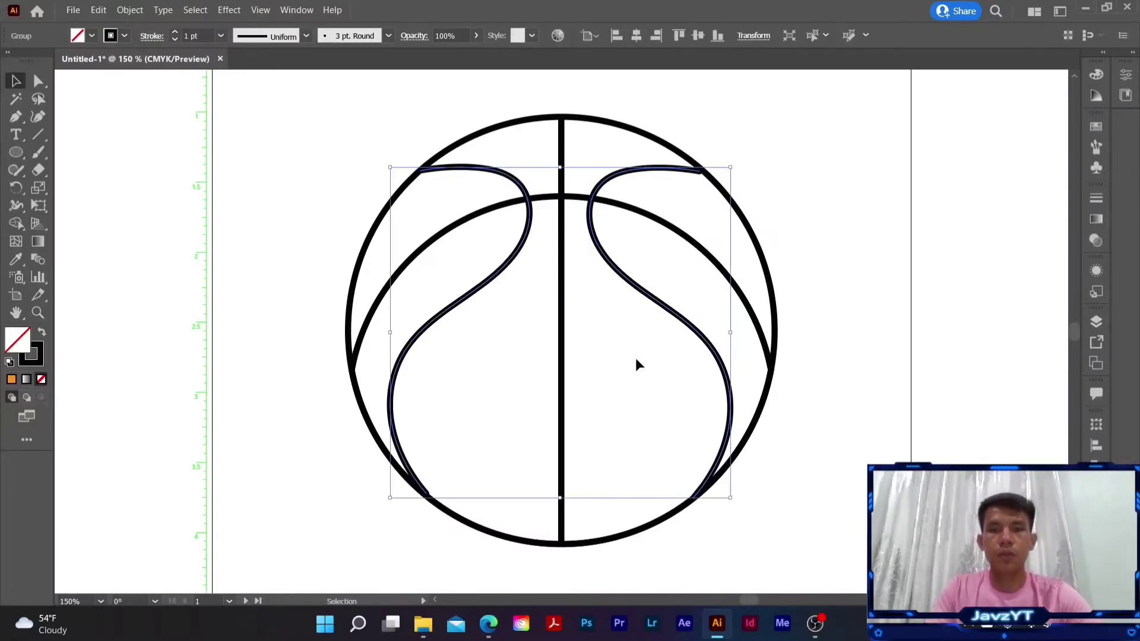
pyautogui.click(852, 366)
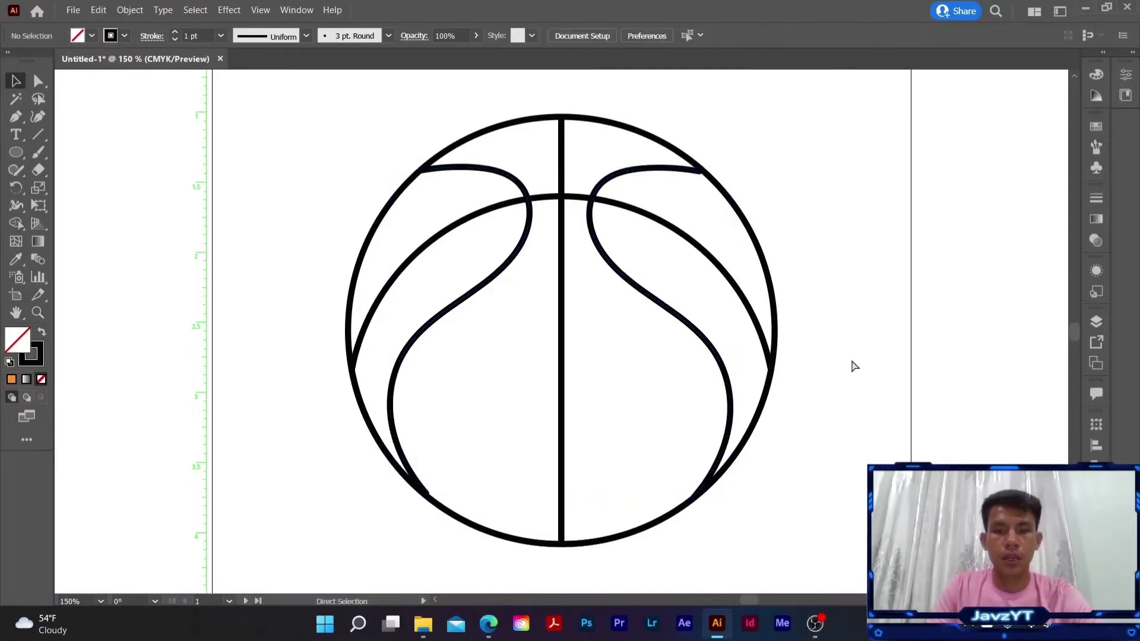
# - Group all the basketball's lines, including the circle, center line, arc and seams, into one object
pyautogui.hotkey('ctrl', 'a')
pyautogui.press('a')
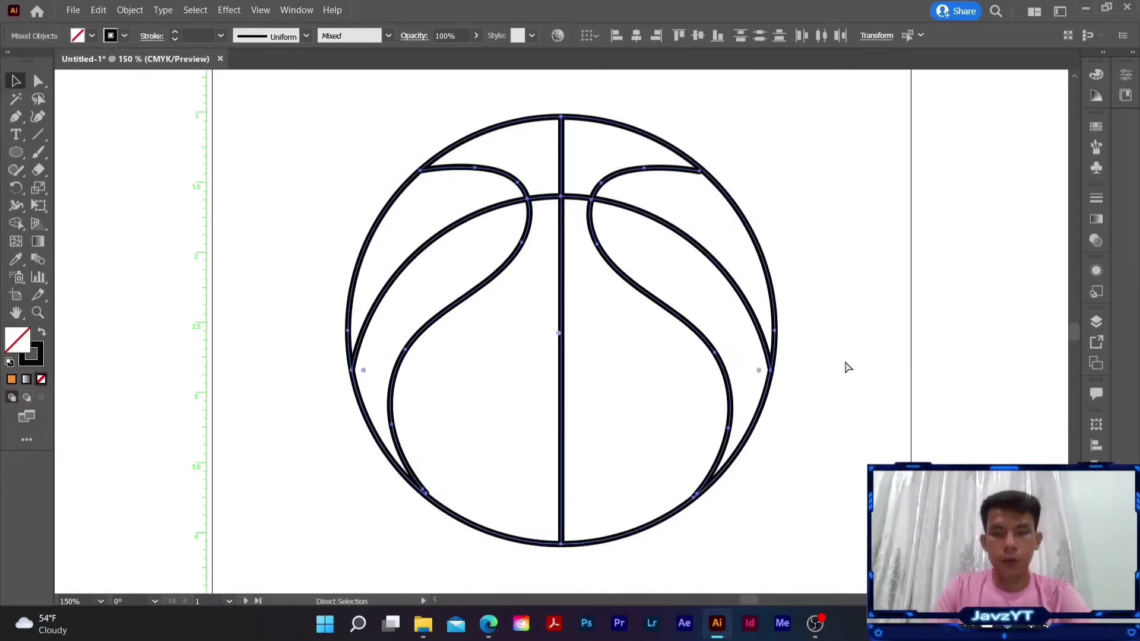
pyautogui.hotkey('ctrl', 'g')
pyautogui.press('v')
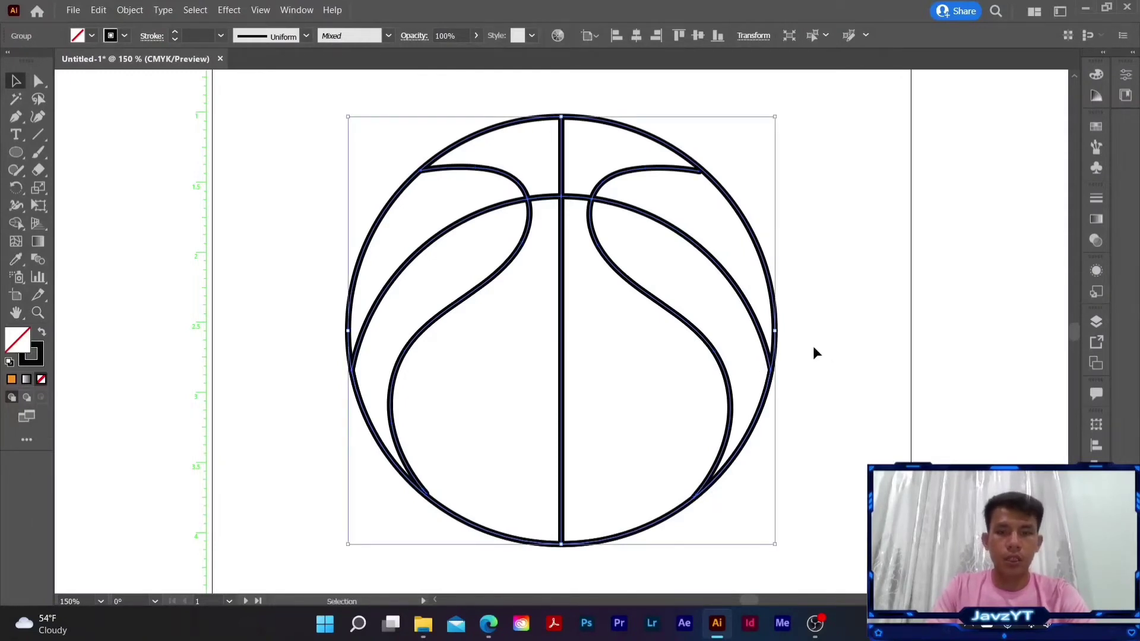
pyautogui.click(660, 392)
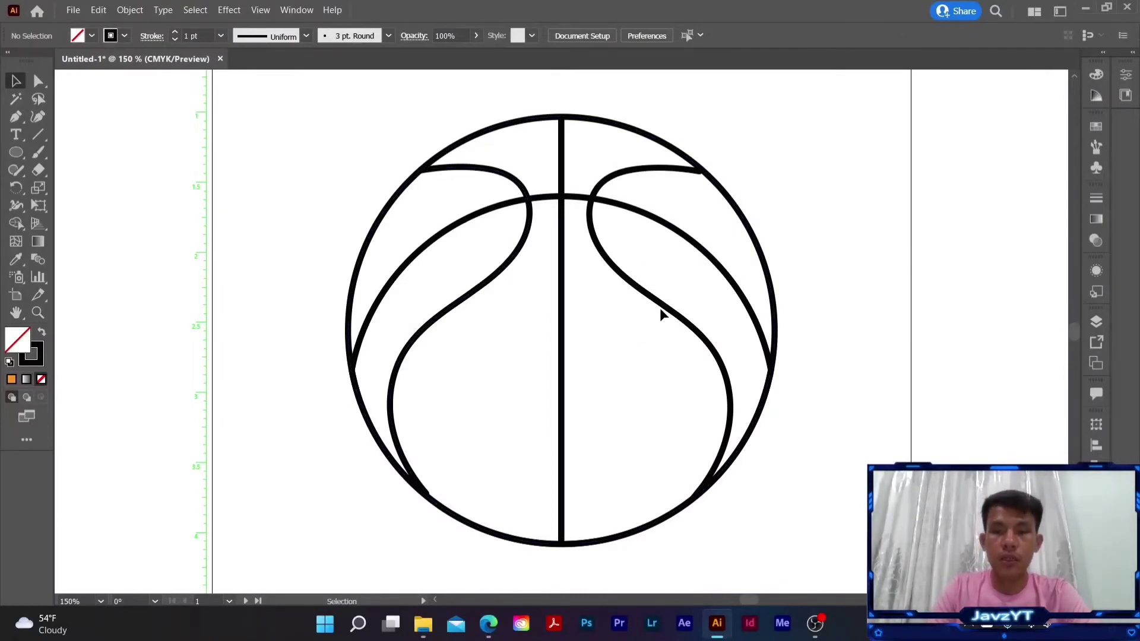
# - Shift the grouped ball slightly down and center it horizontally on the artboard
pyautogui.moveTo(660, 309); pyautogui.dragTo(679, 330)
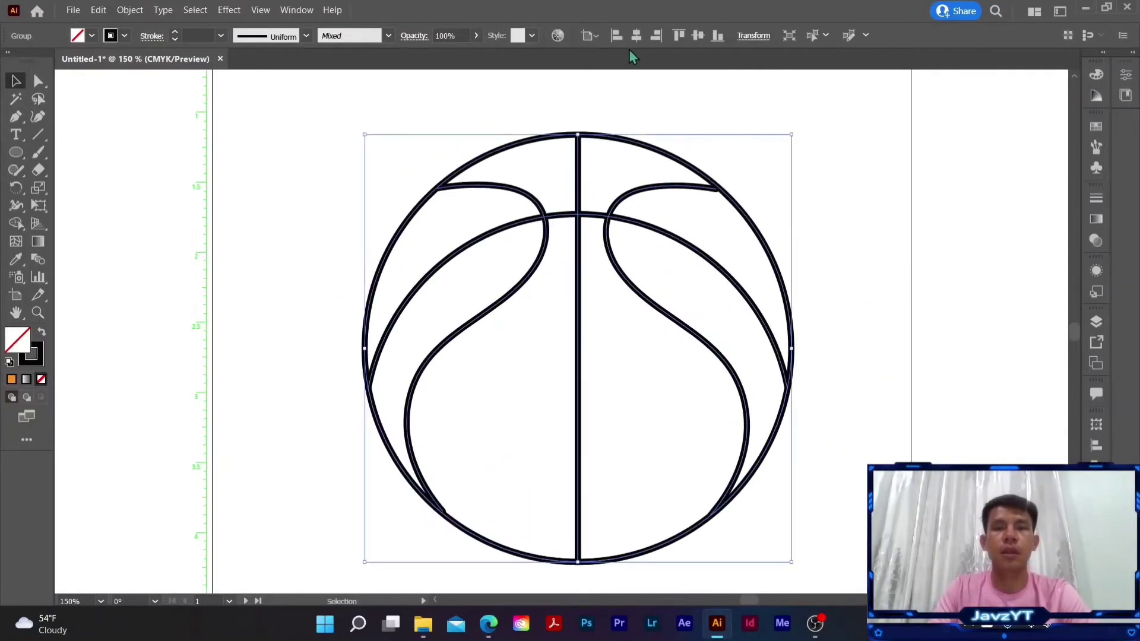
pyautogui.click(634, 36)
pyautogui.press('a')
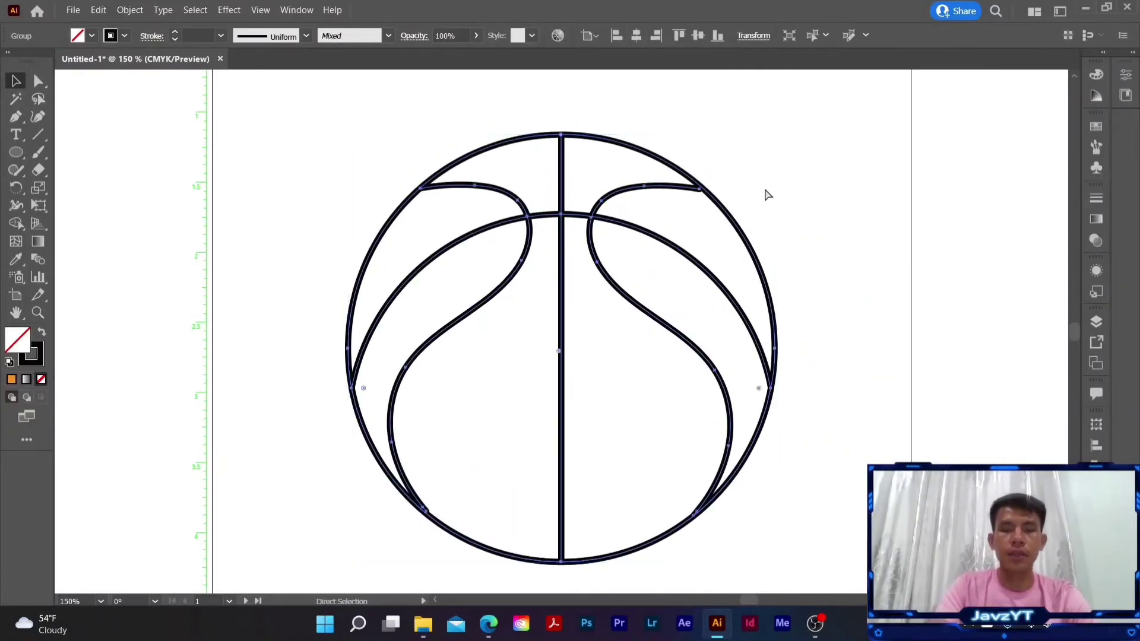
# - Set the fill color for a new ellipse to orange, hex ED660A
pyautogui.hotkey('ctrl', '1')
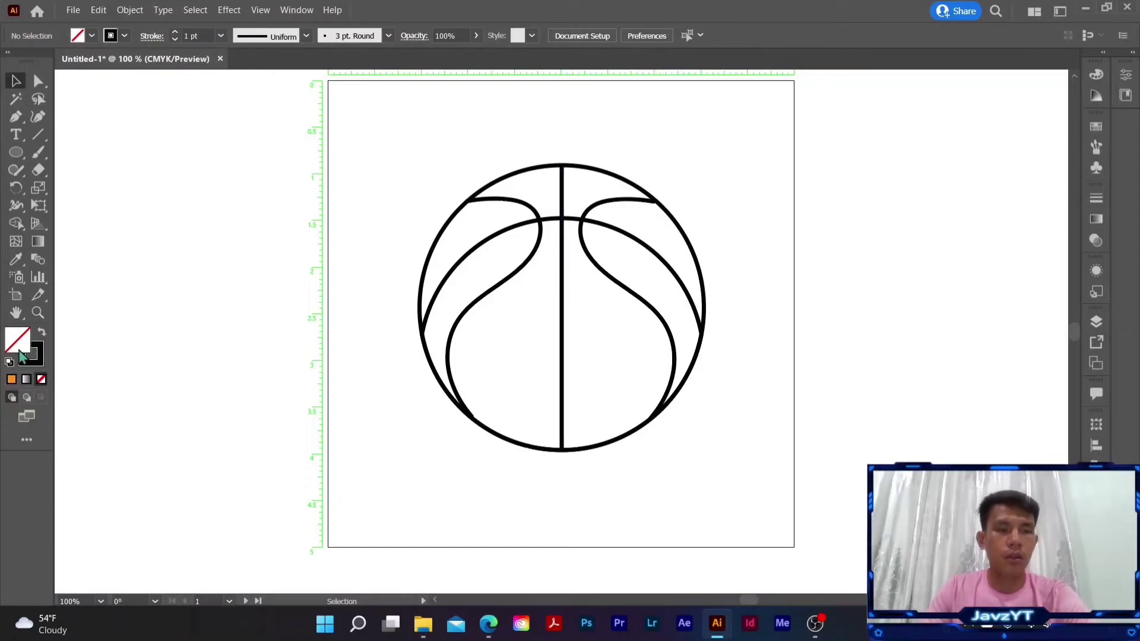
pyautogui.click(18, 157)
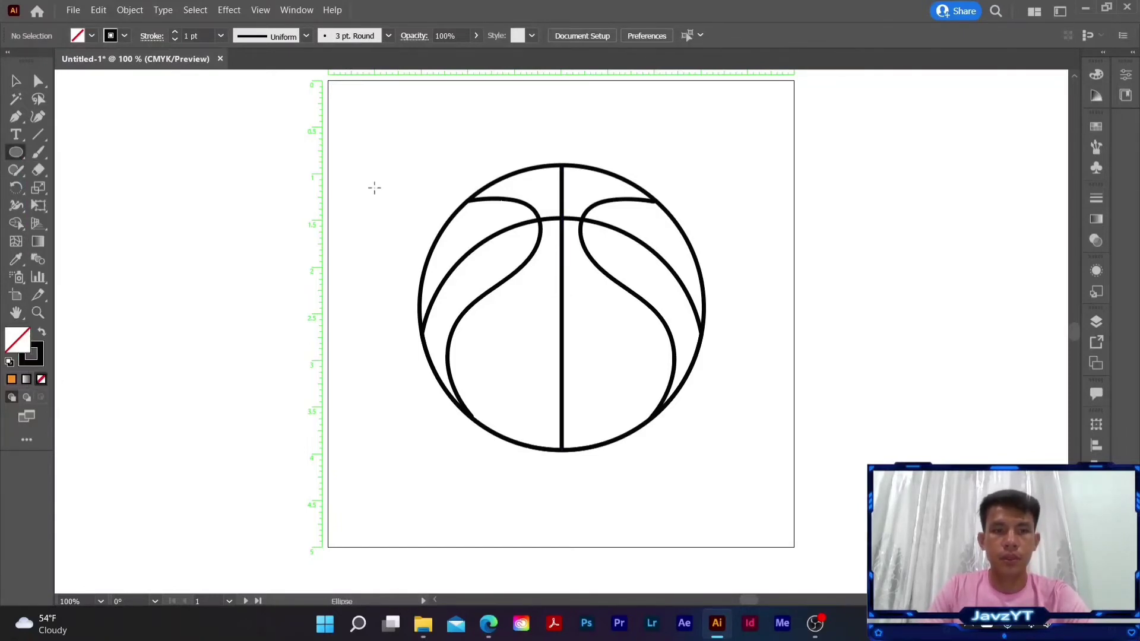
pyautogui.click(90, 36)
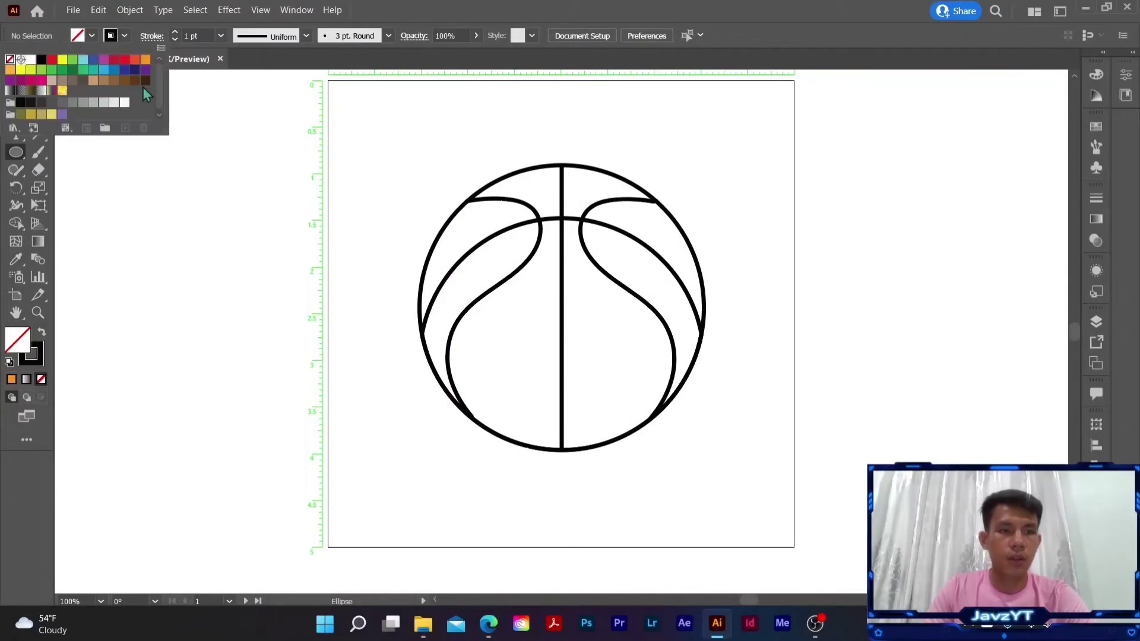
pyautogui.click(18, 347)
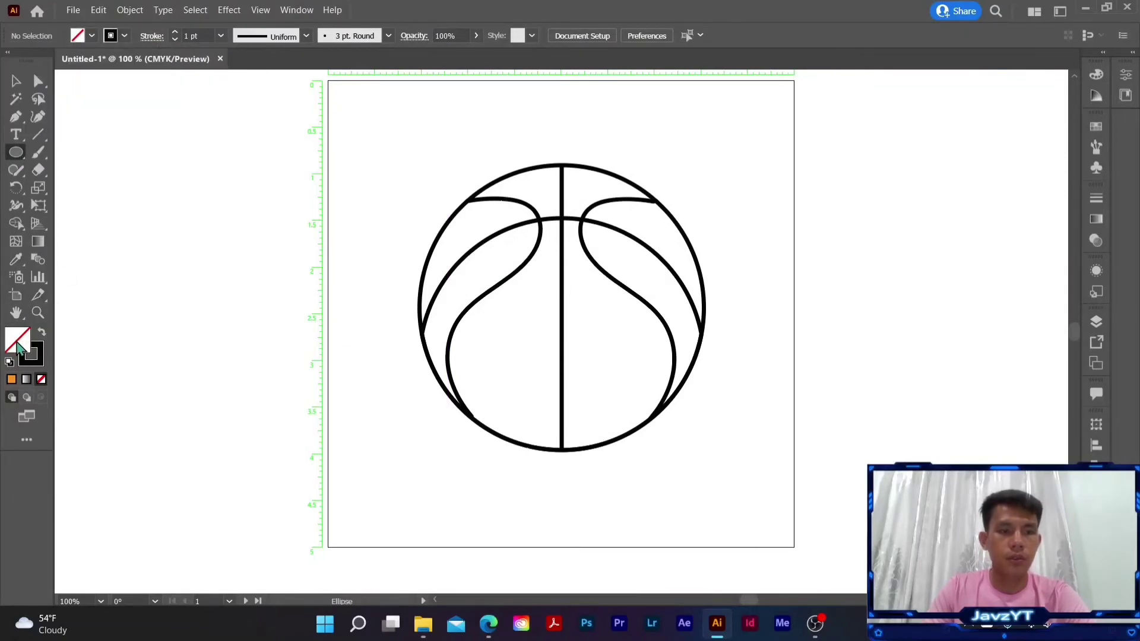
pyautogui.doubleClick(17, 346)
pyautogui.click(808, 427)
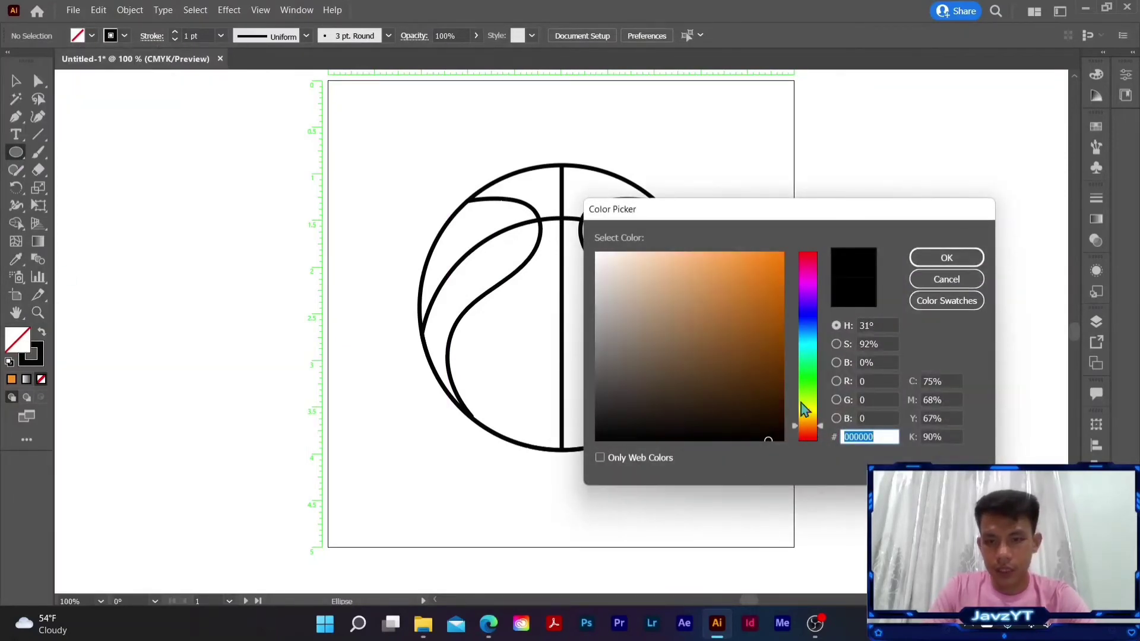
pyautogui.moveTo(772, 274); pyautogui.dragTo(779, 252)
pyautogui.moveTo(818, 427); pyautogui.dragTo(817, 429)
pyautogui.moveTo(775, 252); pyautogui.dragTo(777, 263)
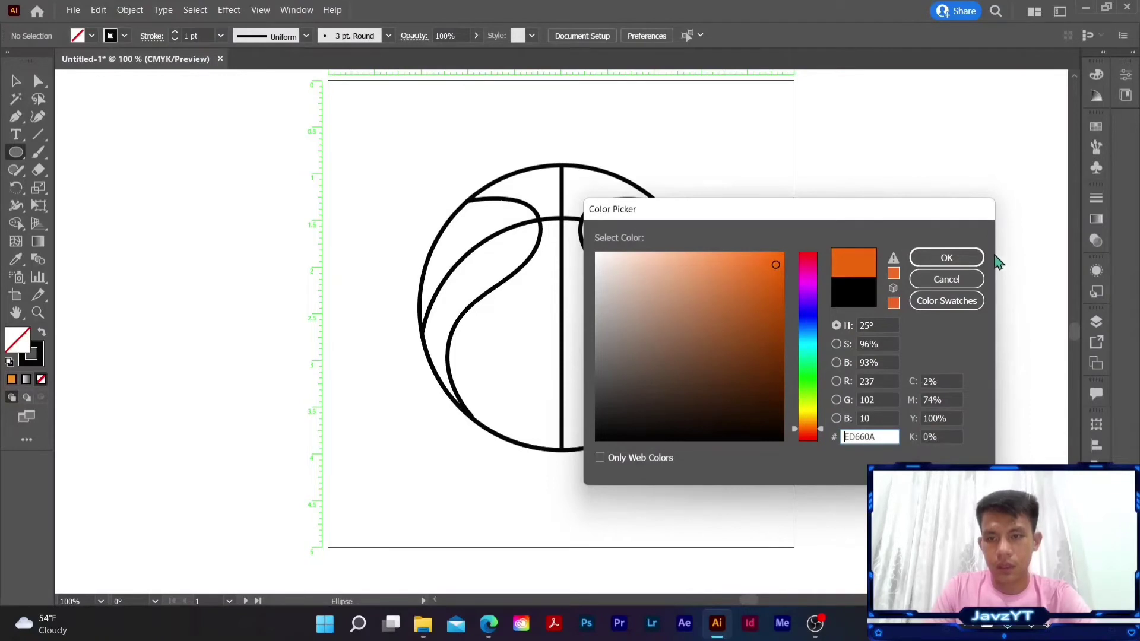
pyautogui.click(946, 258)
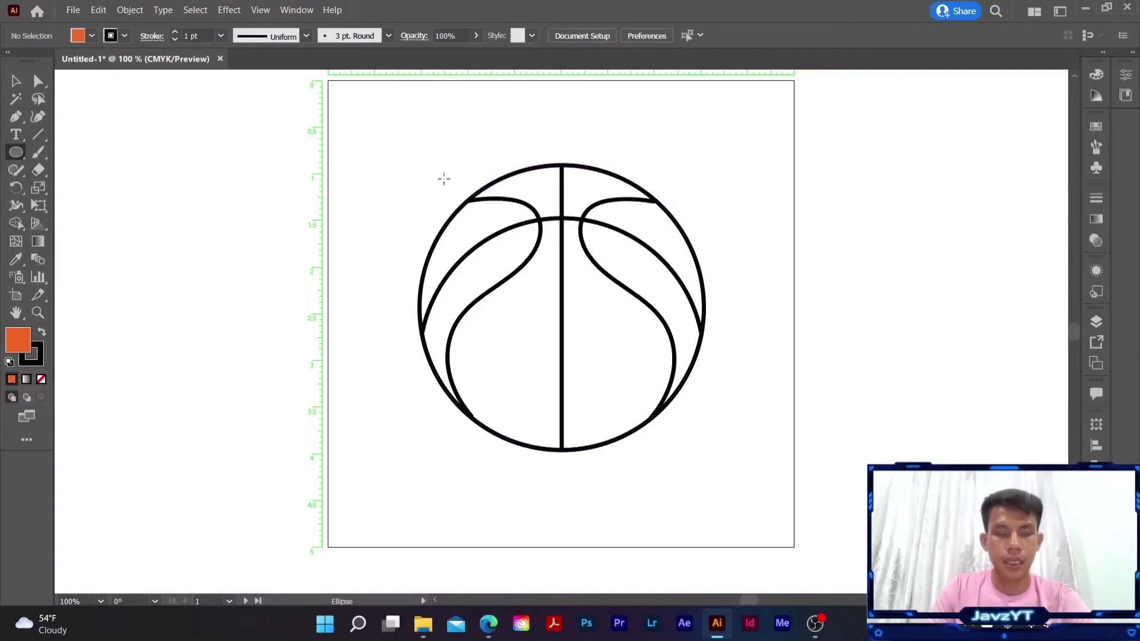
# - Draw an orange circle the size of the ball and nudge it until it exactly covers the ball's outline
pyautogui.moveTo(421, 153); pyautogui.dragTo(605, 440)
pyautogui.press('Down')
pyautogui.press('Down')
pyautogui.press('Down')
pyautogui.press('Down')
pyautogui.press('Down')
pyautogui.press('Down')
pyautogui.press('Down')
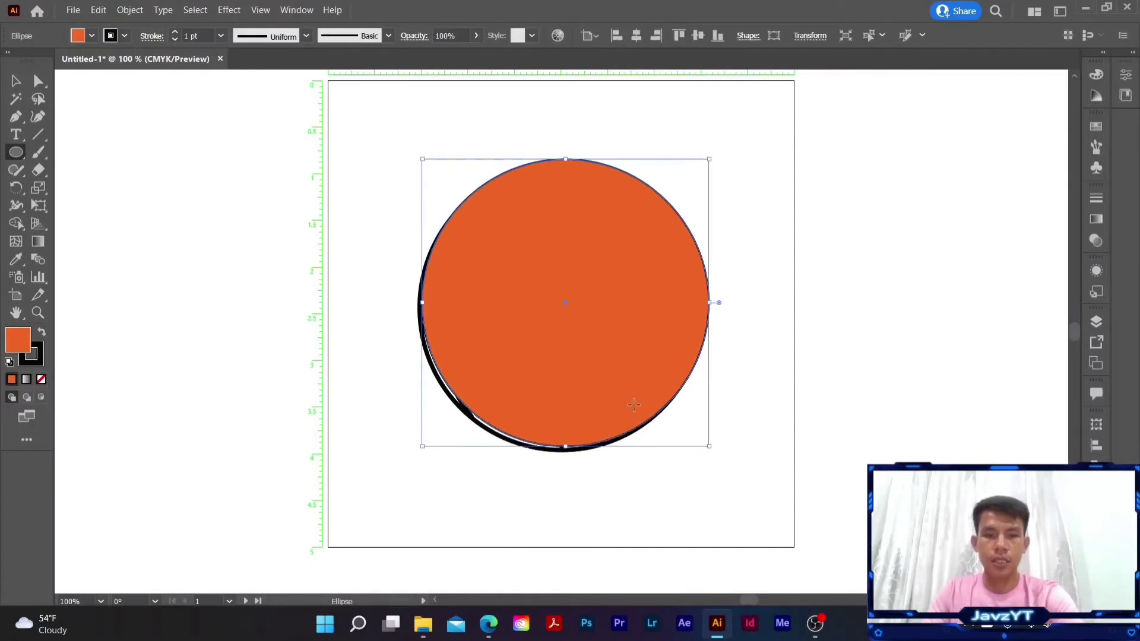
pyautogui.press('Left')
pyautogui.press('Left')
pyautogui.press('Left')
pyautogui.press('Left')
pyautogui.press('Down')
pyautogui.press('Down')
pyautogui.press('Down')
pyautogui.press('Down')
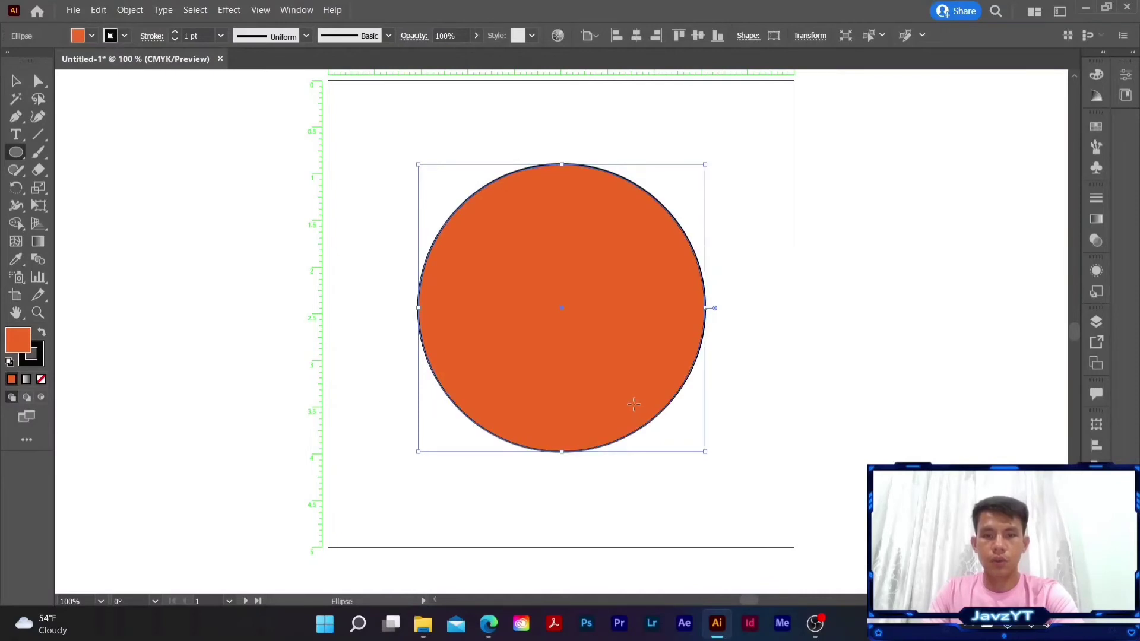
pyautogui.press('Up')
pyautogui.press('Right')
pyautogui.press('Up')
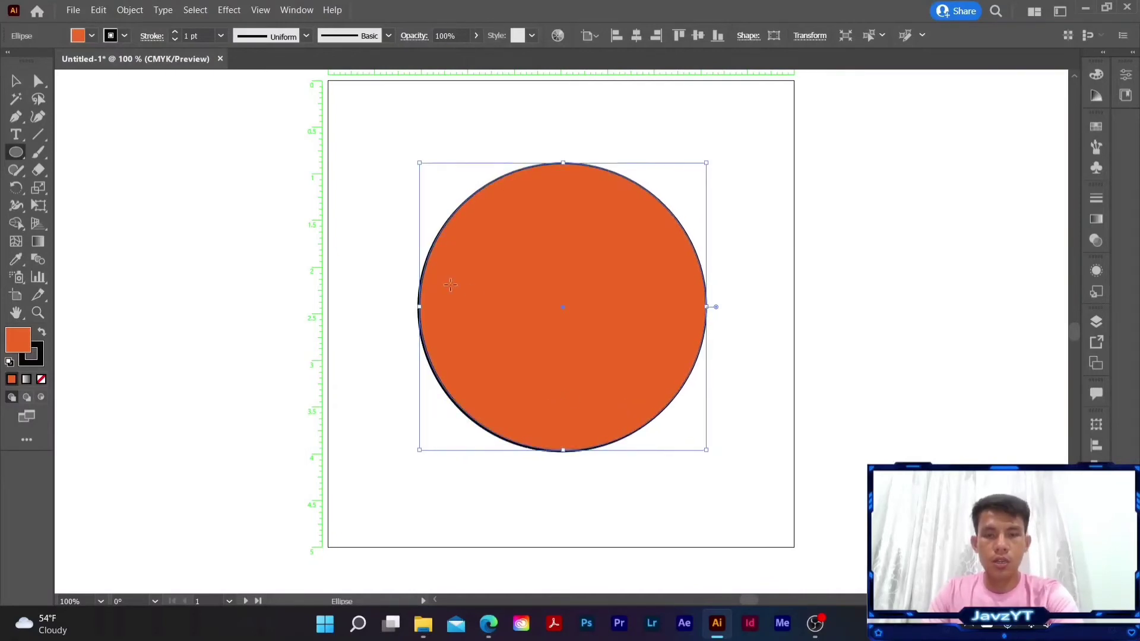
pyautogui.press('Left')
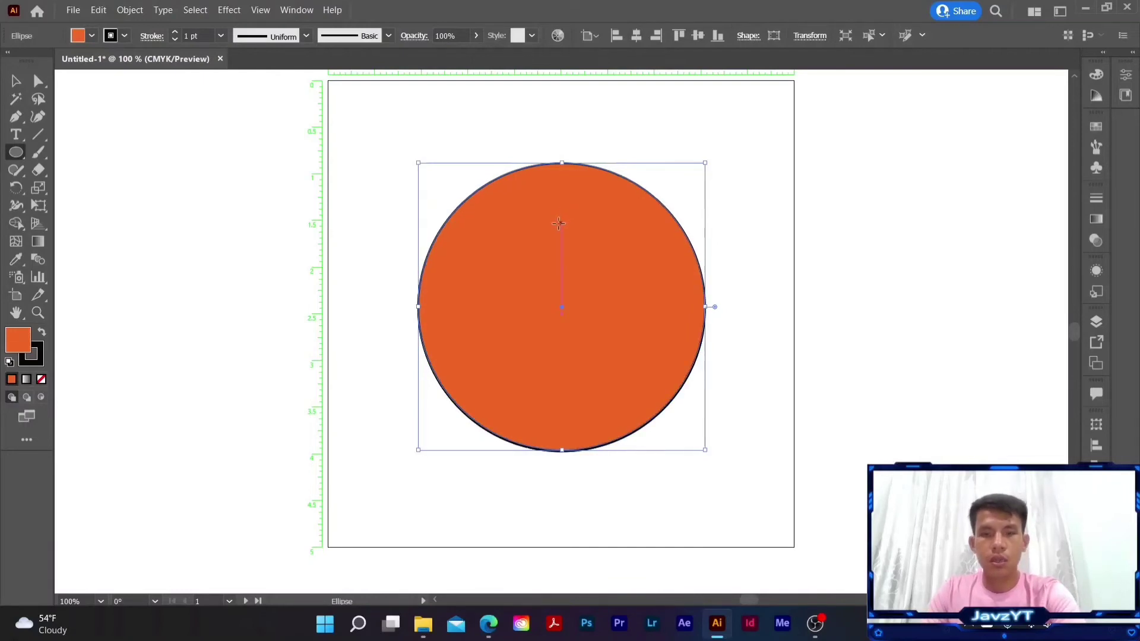
pyautogui.press('Down')
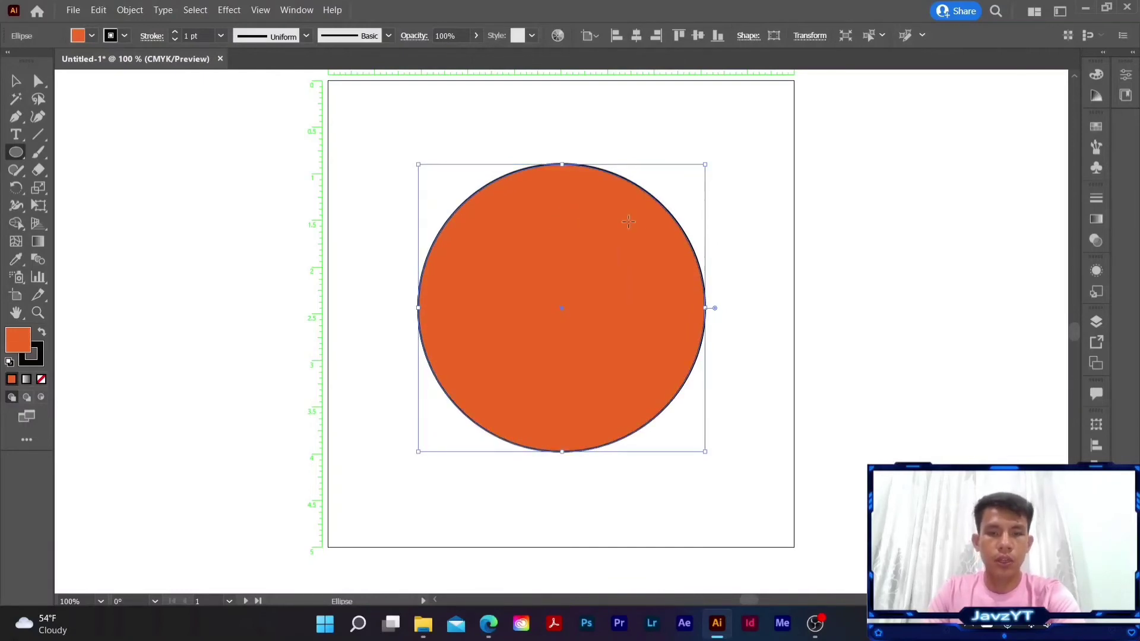
# - Remove the orange circle's stroke and send it to the back, behind the black seams
pyautogui.click(42, 363)
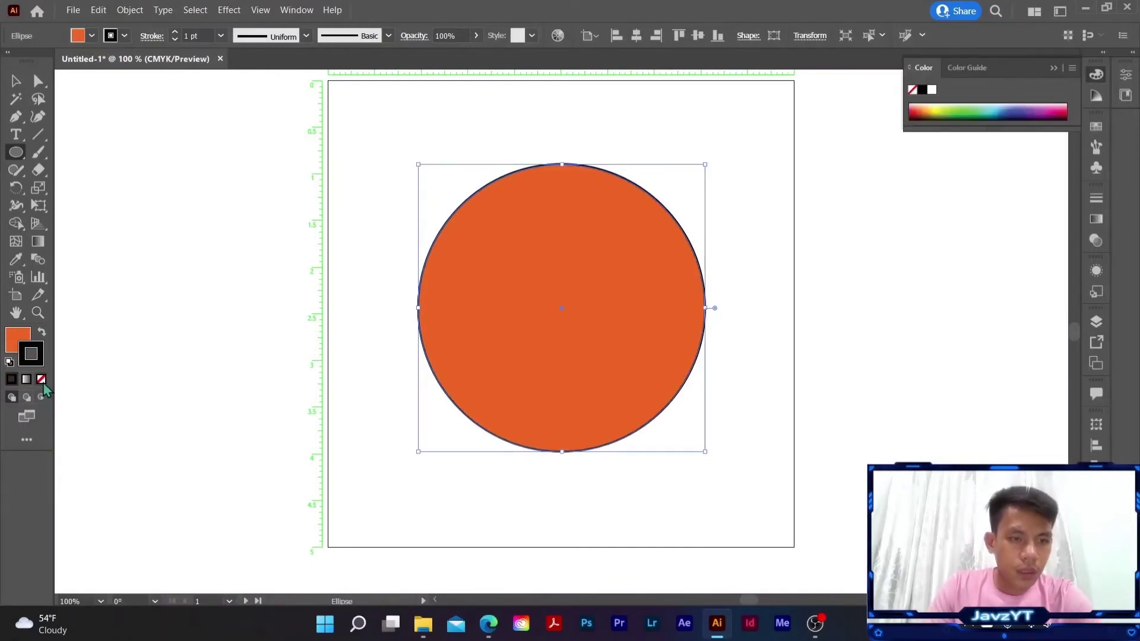
pyautogui.click(41, 380)
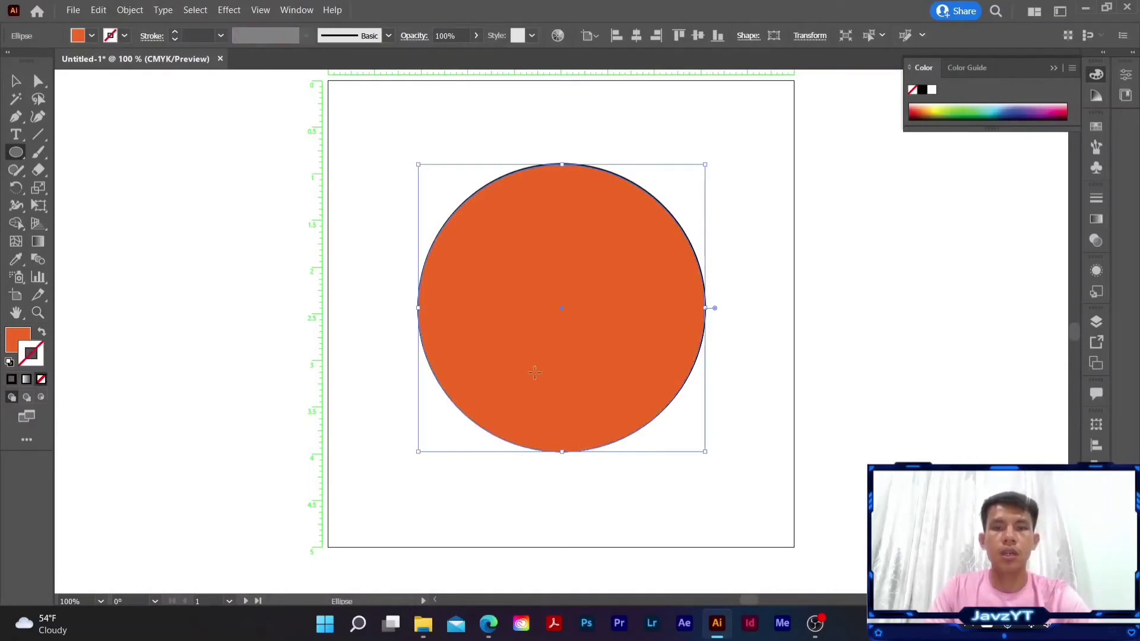
pyautogui.rightClick(492, 240)
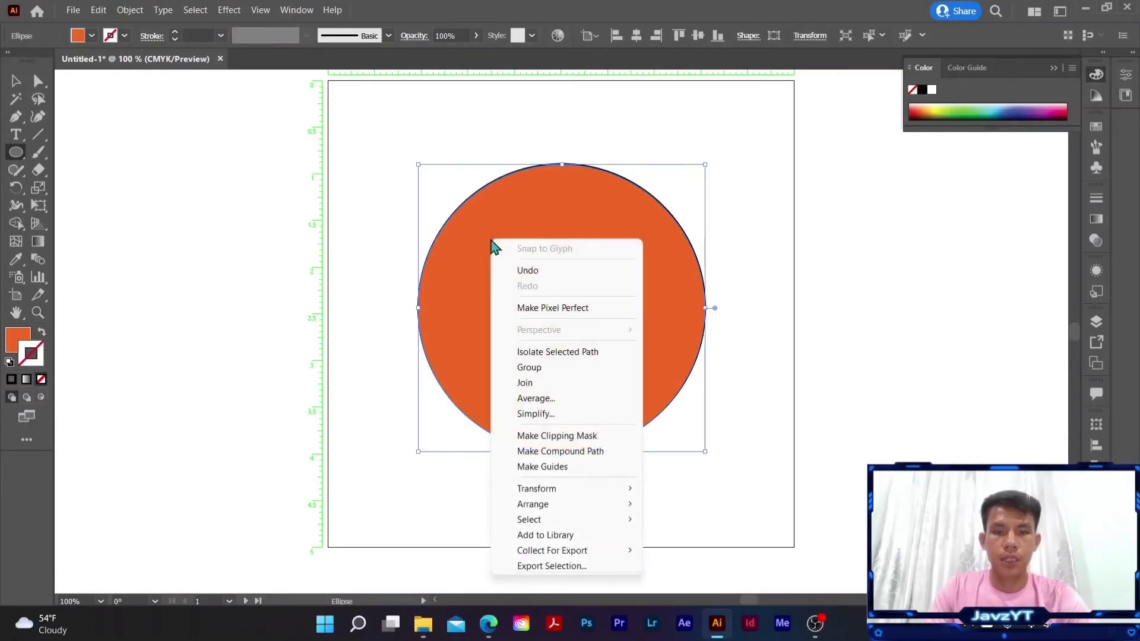
pyautogui.moveTo(564, 504)
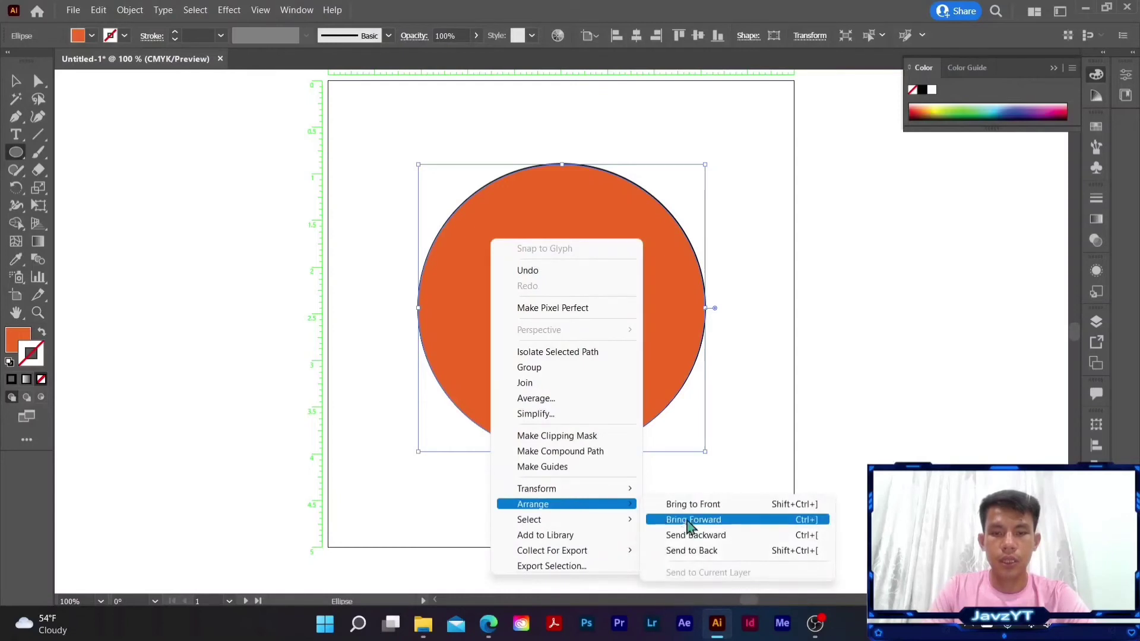
pyautogui.click(694, 552)
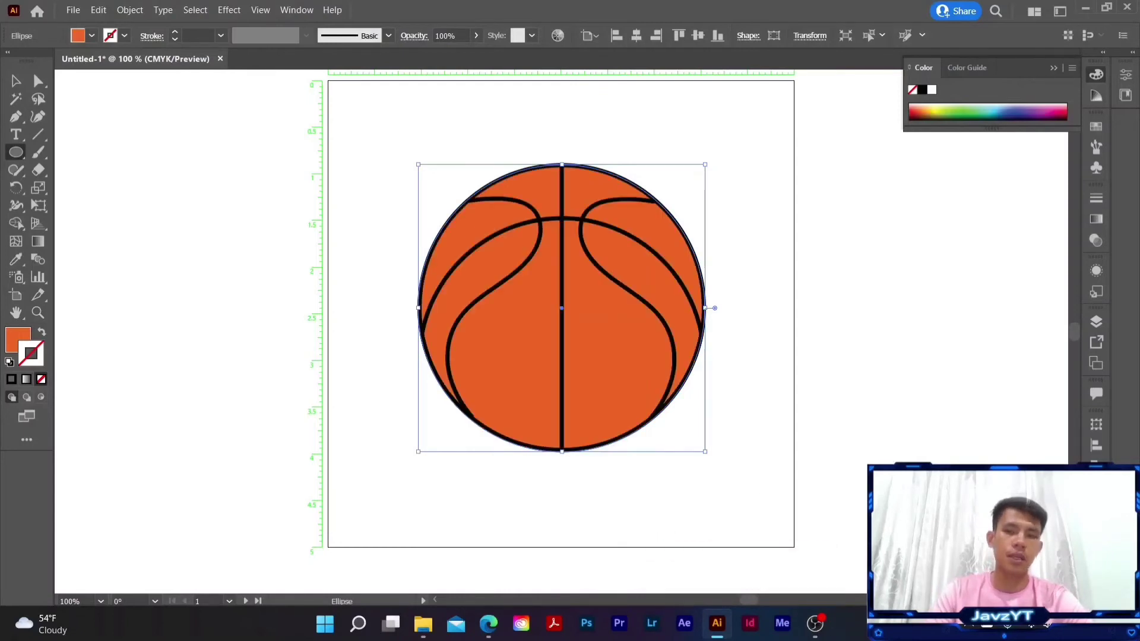
pyautogui.press('v')
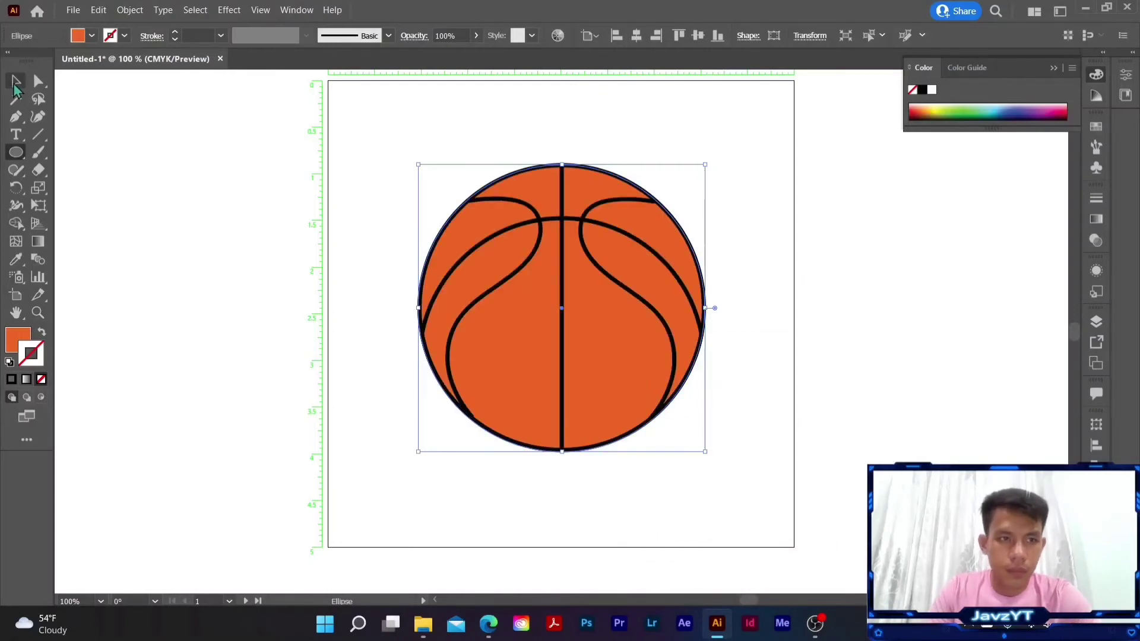
pyautogui.click(780, 408)
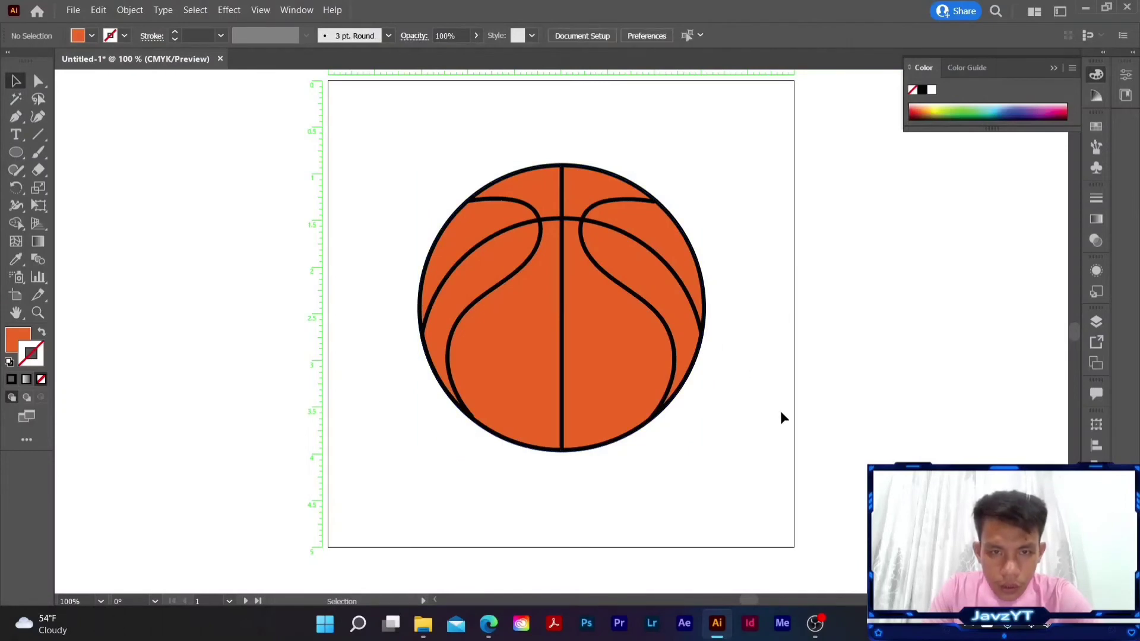
# - Nudge the orange circle slightly upward behind the ball's outline
pyautogui.click(615, 352)
pyautogui.press('Up')
pyautogui.press('Up')
pyautogui.press('Up')
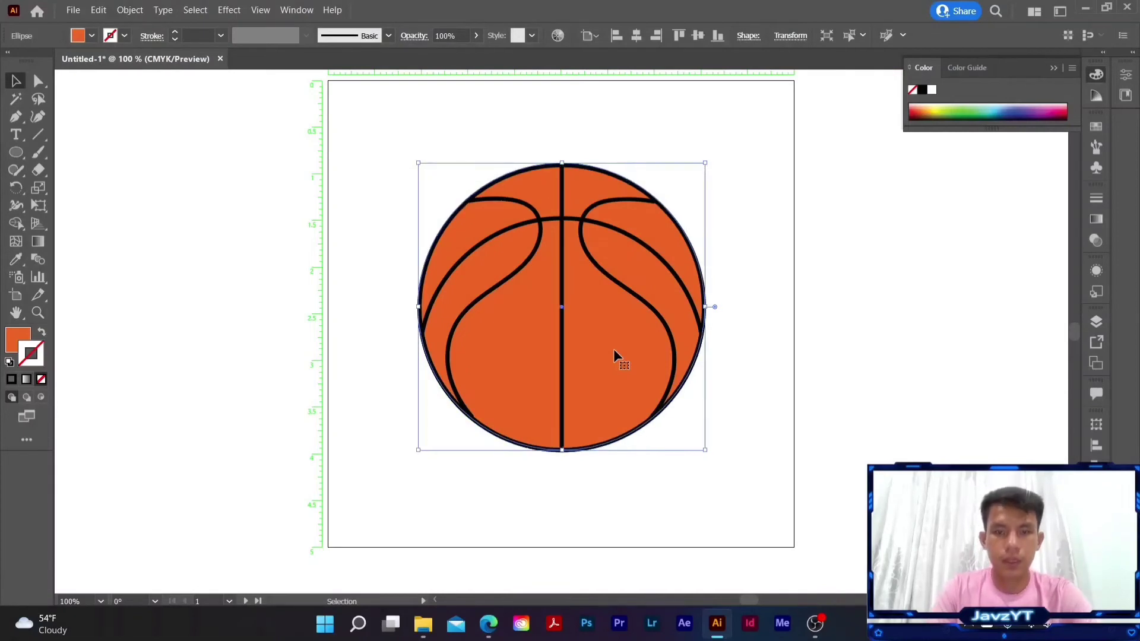
pyautogui.click(749, 349)
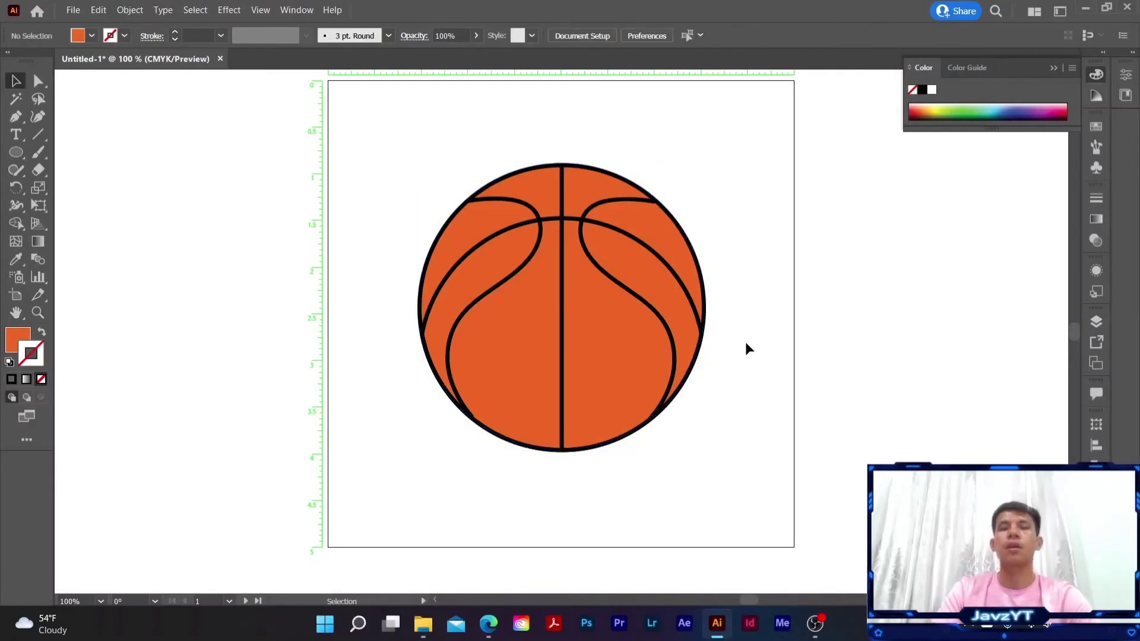
# - Duplicate the orange circle, offsetting the copy diagonally down and to the right of the ball
pyautogui.click(612, 358)
pyautogui.press('a')
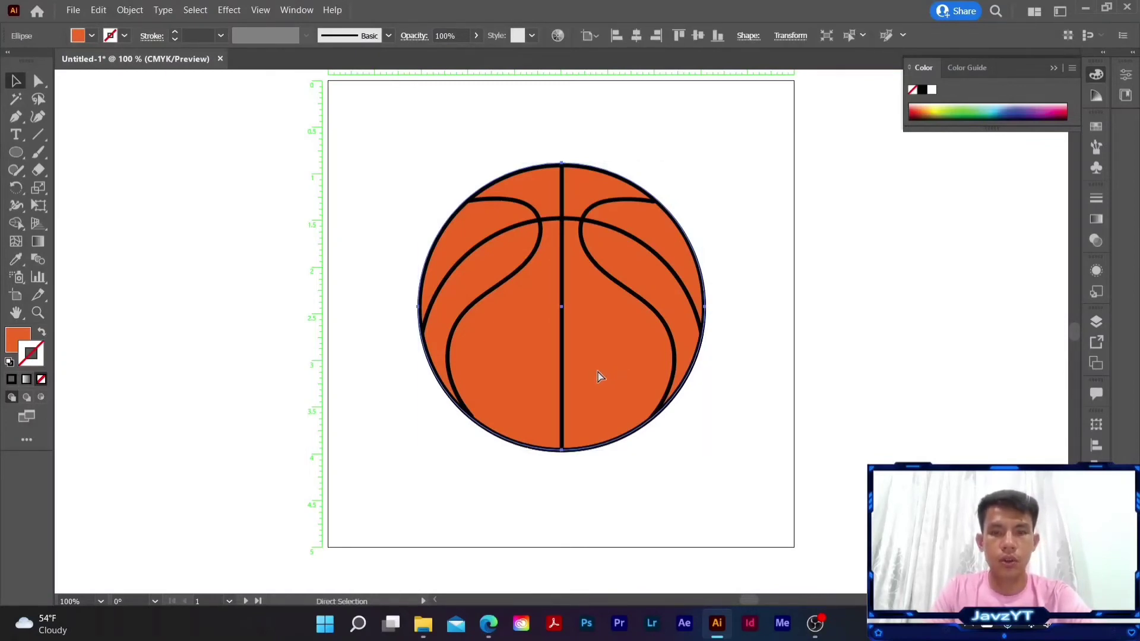
pyautogui.press('v')
pyautogui.moveTo(615, 377); pyautogui.dragTo(647, 417)
pyautogui.click(757, 292)
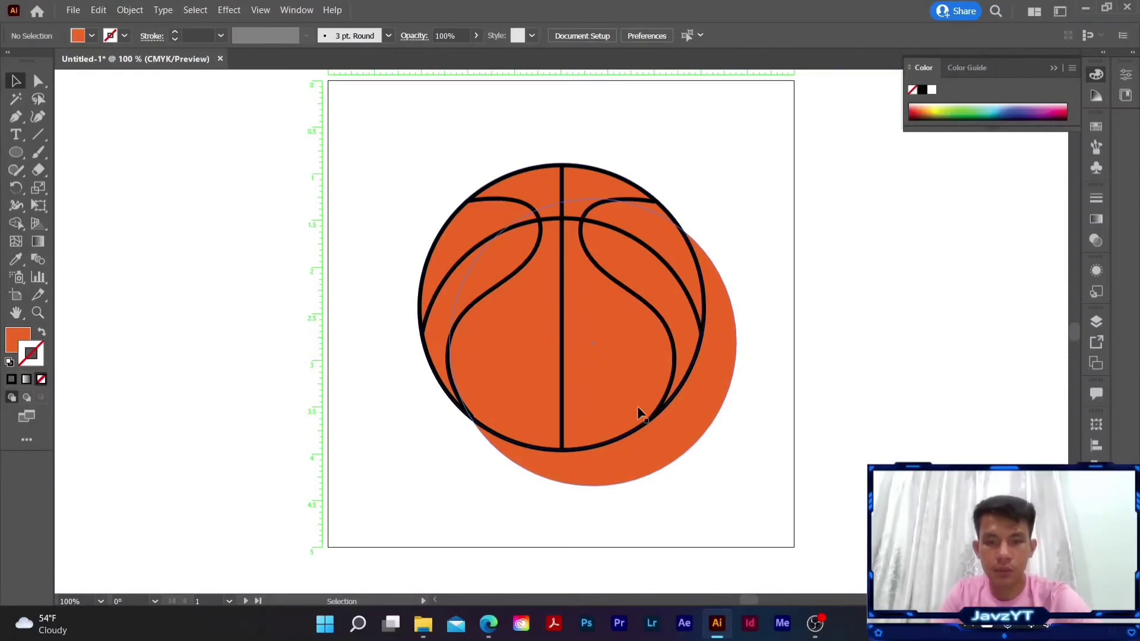
# - Divide the two overlapping orange circles into separate pieces with Pathfinder
pyautogui.click(678, 437)
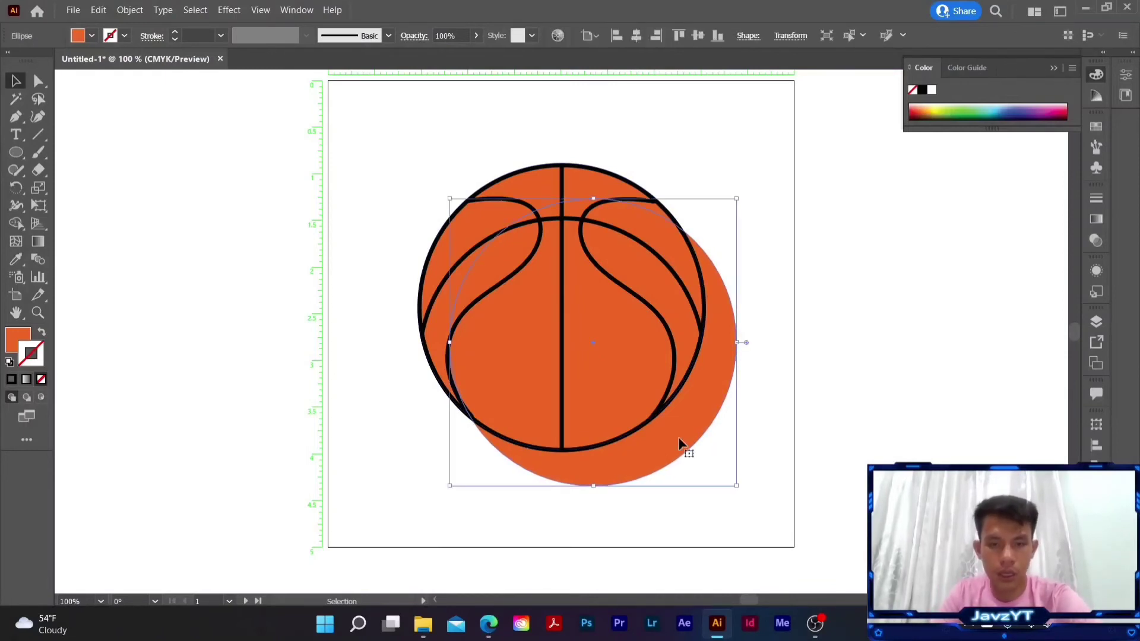
pyautogui.keyDown('shift'); pyautogui.click(535, 187); pyautogui.keyUp('shift')
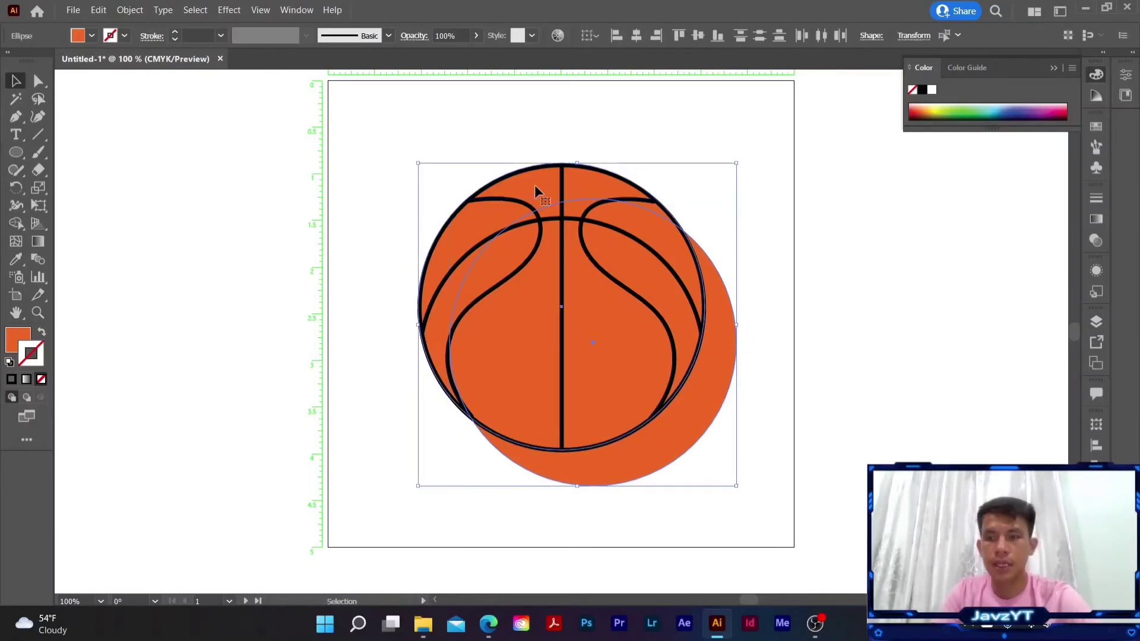
pyautogui.click(1096, 445)
pyautogui.click(1007, 420)
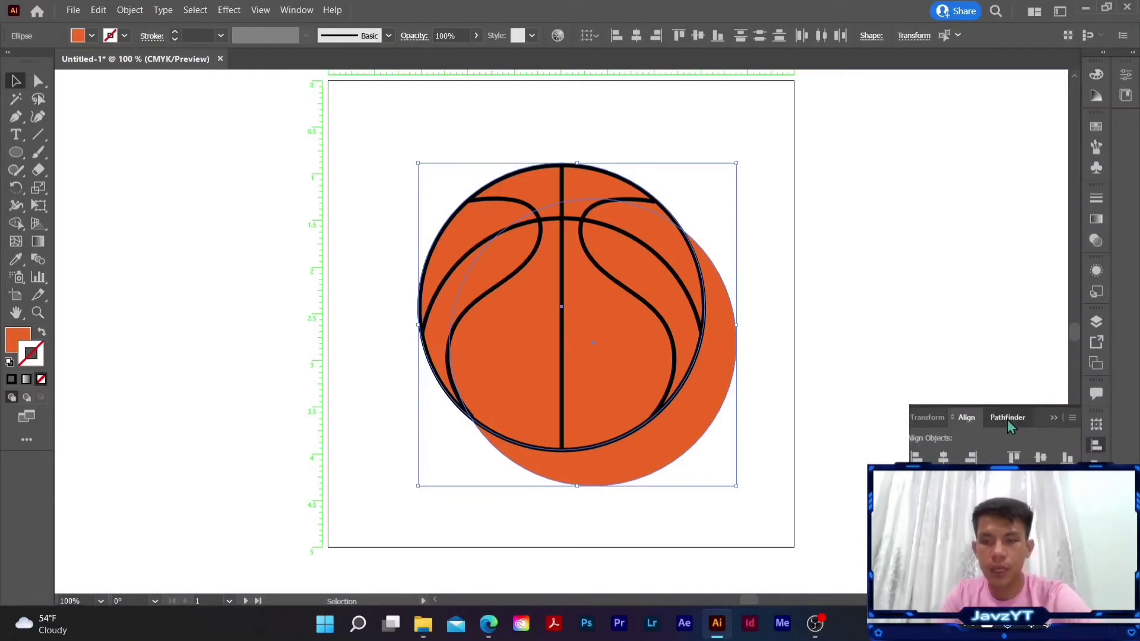
pyautogui.hotkey('ctrl', 'g')
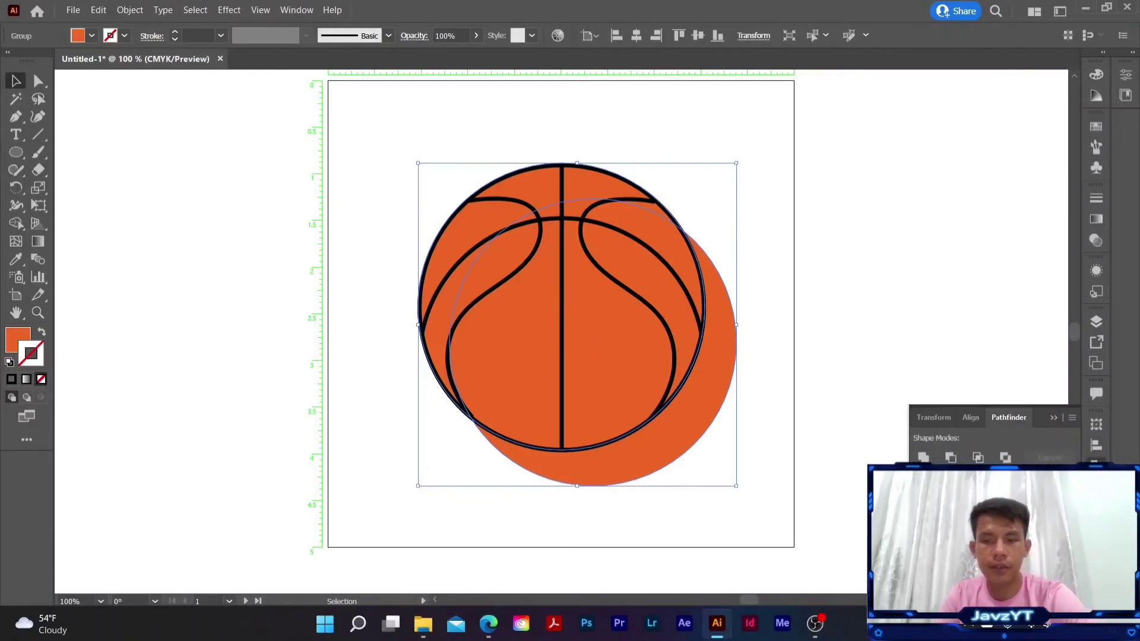
# - Ungroup the divided pieces and delete the orange crescent that lies outside the ball's lower-right edge
pyautogui.rightClick(680, 424)
pyautogui.rightClick(677, 435)
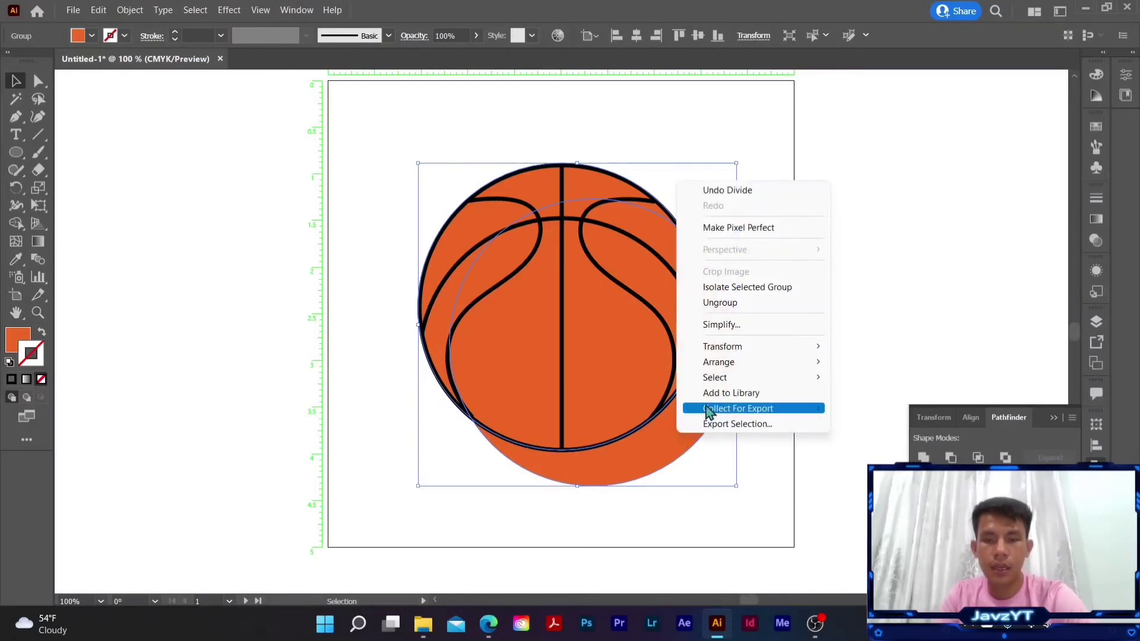
pyautogui.click(728, 303)
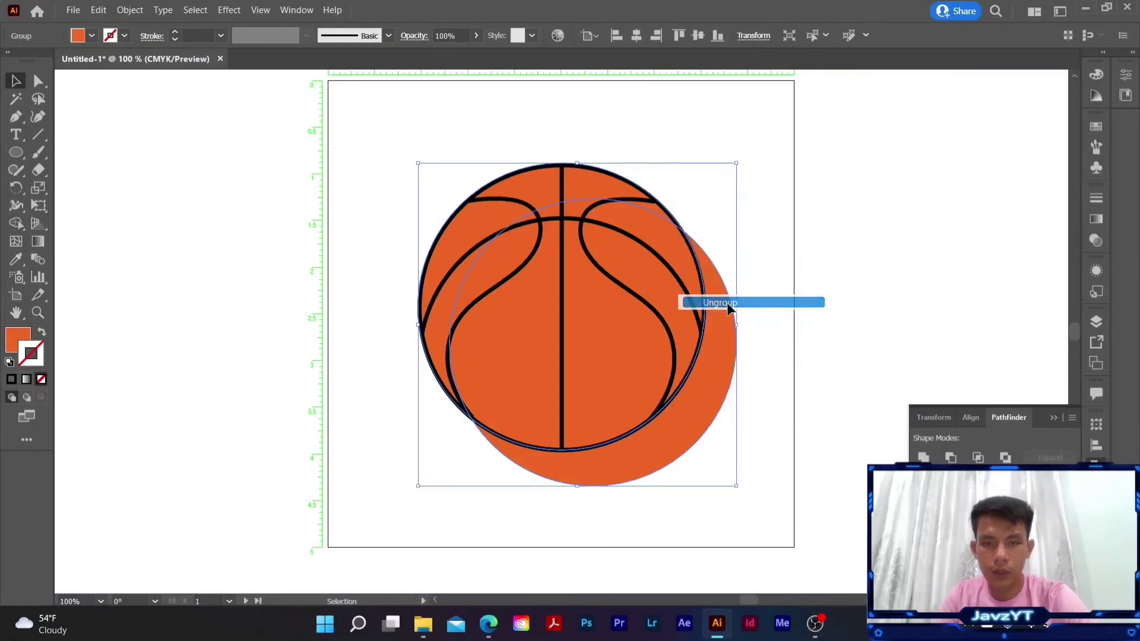
pyautogui.click(773, 289)
pyautogui.click(711, 376)
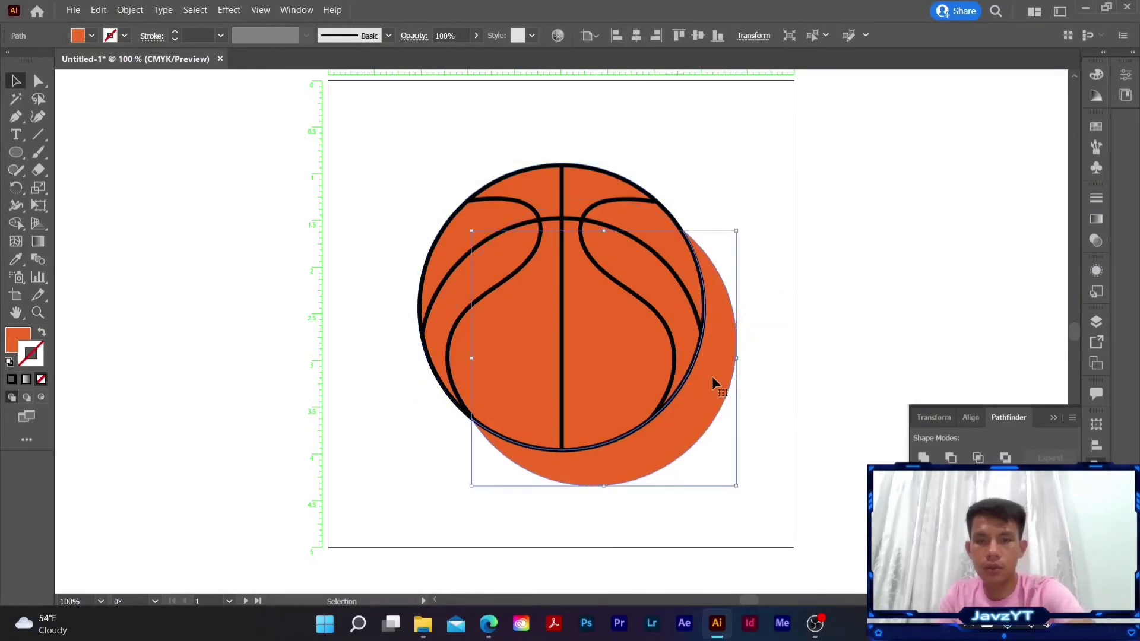
pyautogui.press('Delete')
# - Give the upper-left crescent inside the ball the Overlay blend mode and 78% opacity as a highlight
pyautogui.click(536, 195)
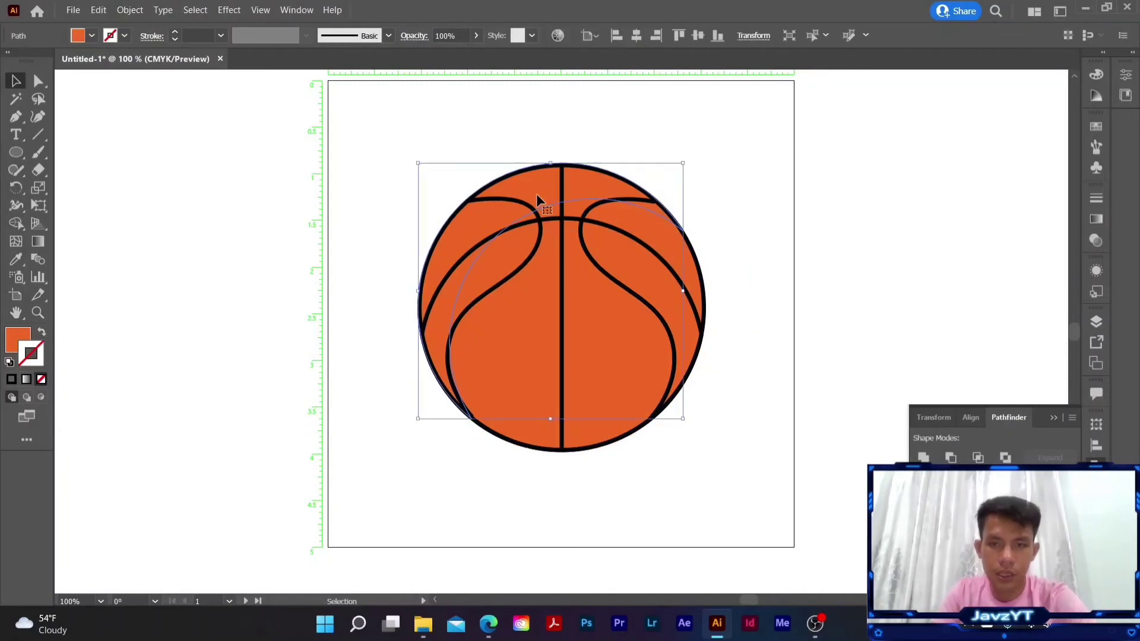
pyautogui.click(1097, 241)
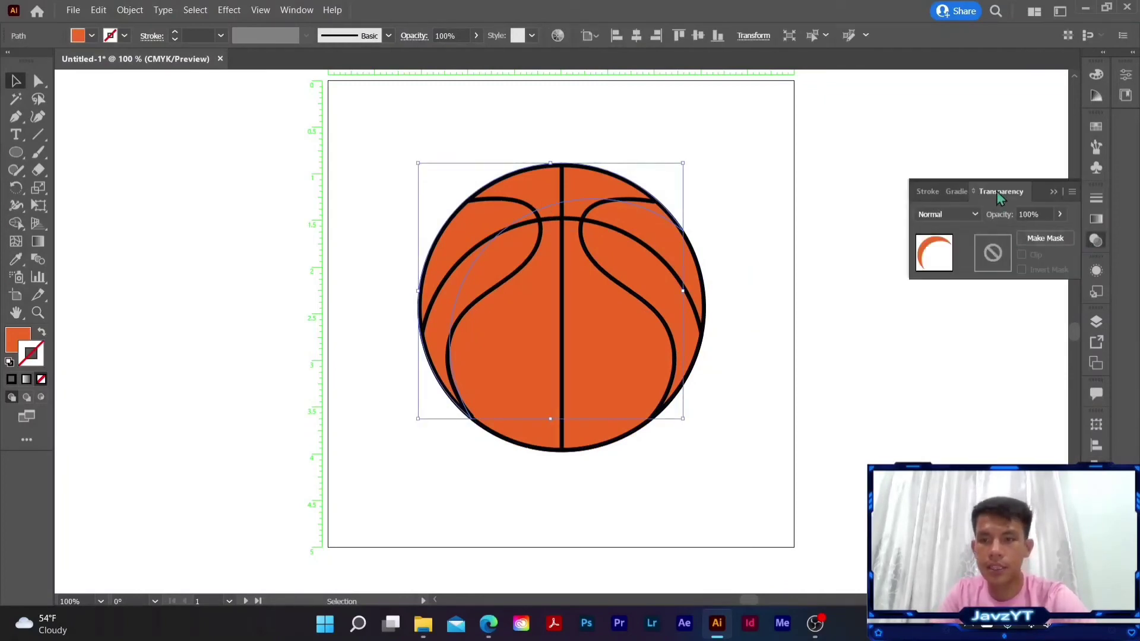
pyautogui.click(953, 216)
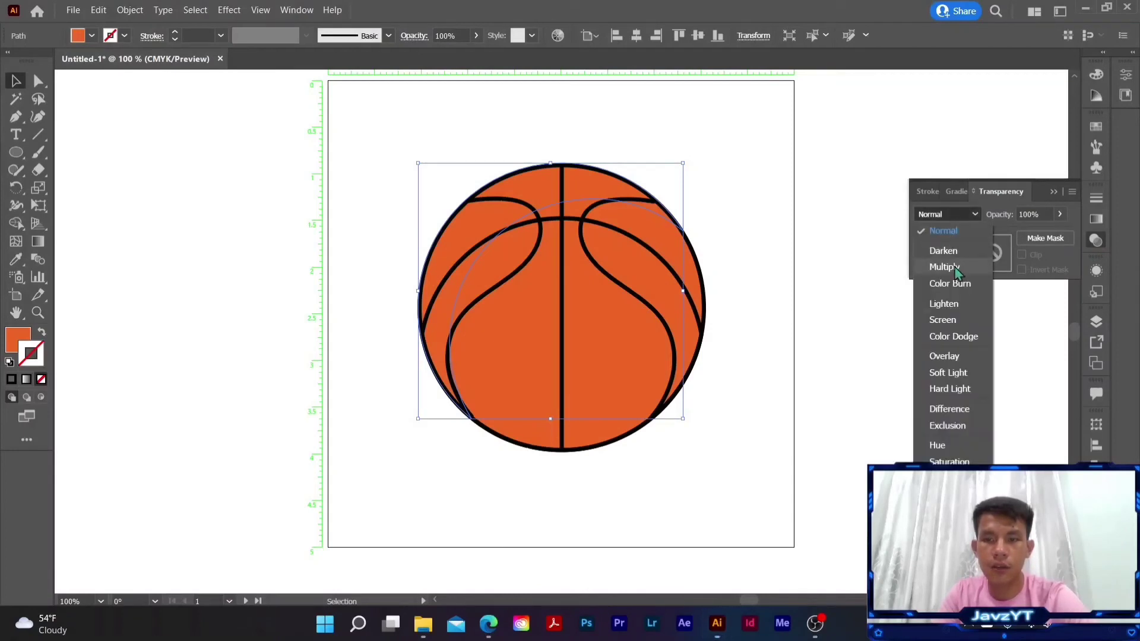
pyautogui.click(943, 354)
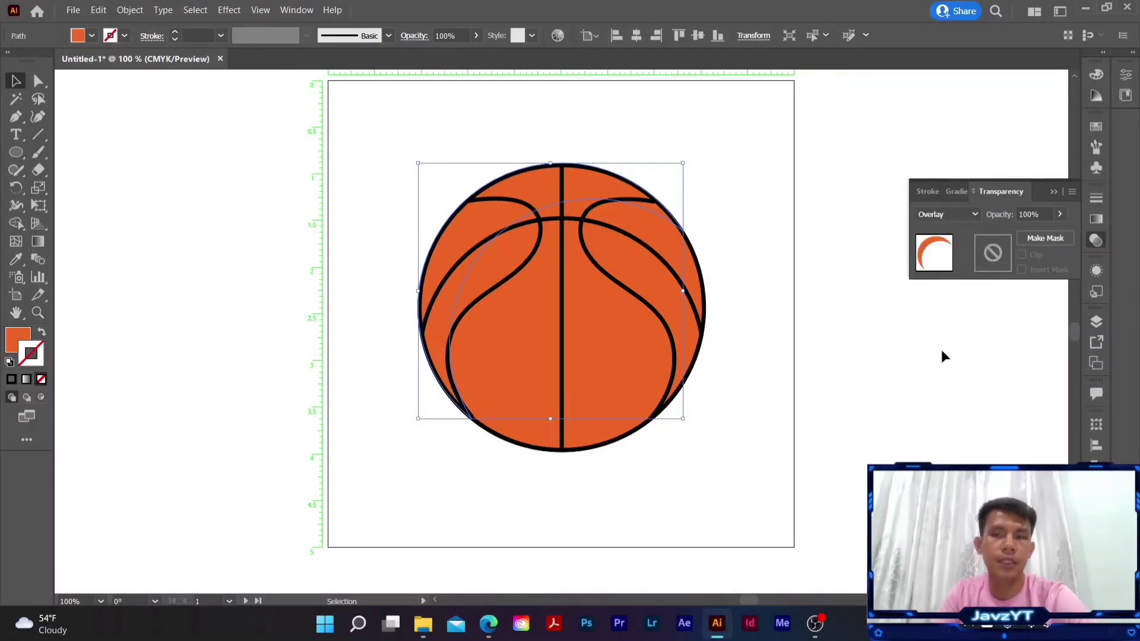
pyautogui.click(476, 36)
pyautogui.moveTo(474, 53)
pyautogui.mouseDown()
pyautogui.moveTo(448, 55)
pyautogui.moveTo(464, 58)
pyautogui.mouseUp()
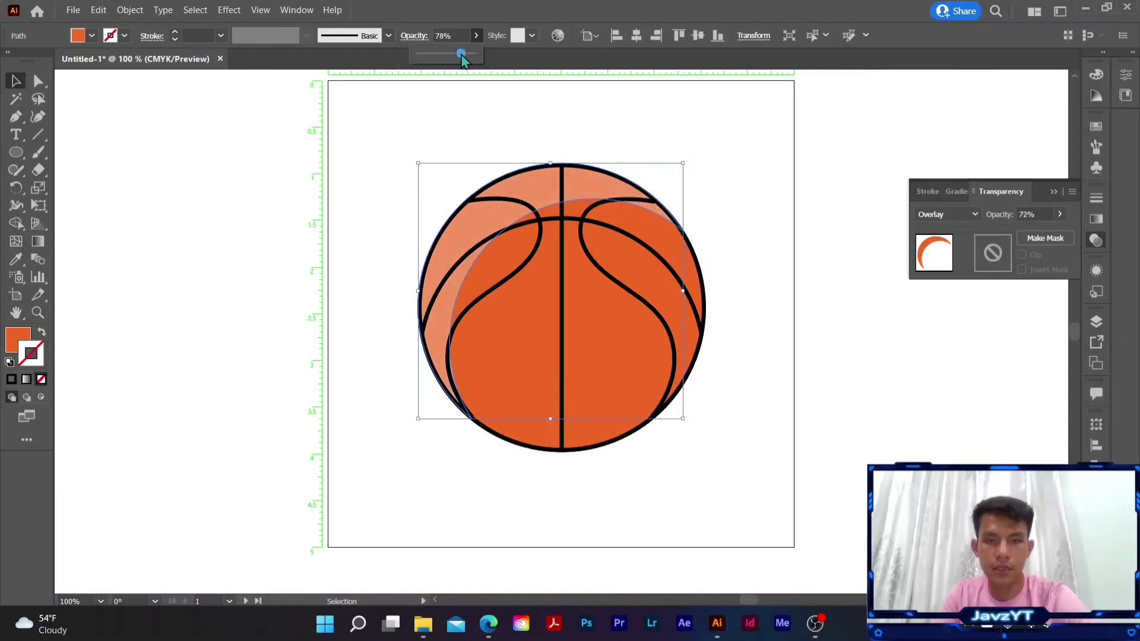
pyautogui.click(618, 100)
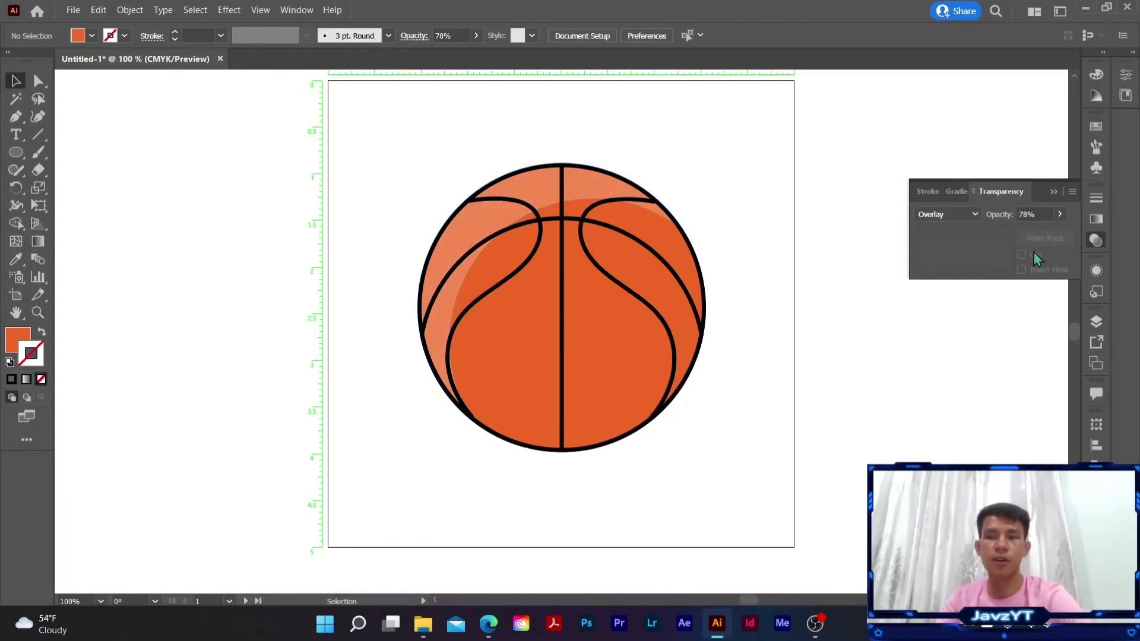
pyautogui.click(1053, 192)
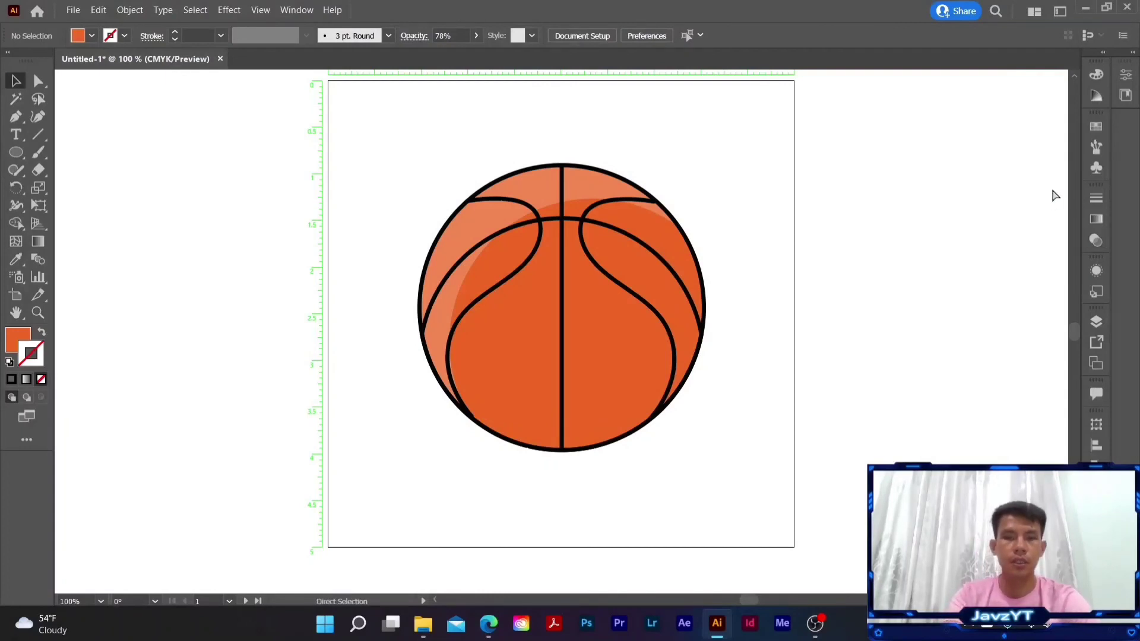
pyautogui.hotkey('ctrl', '+')
pyautogui.moveTo(863, 257); pyautogui.dragTo(856, 294)
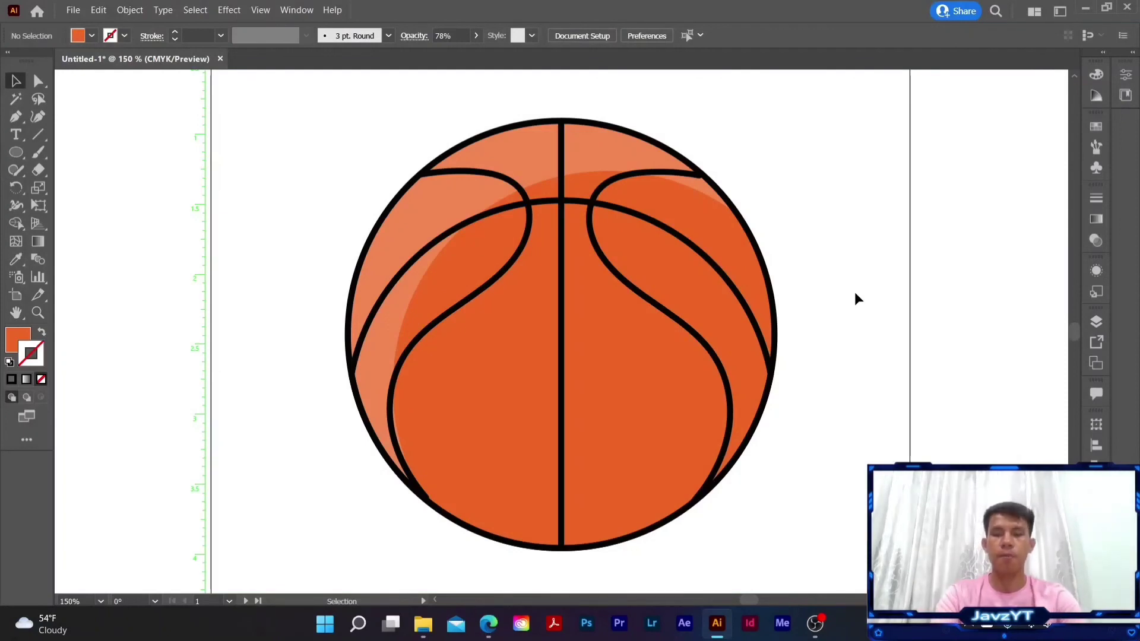
pyautogui.hotkey('ctrl', '0')
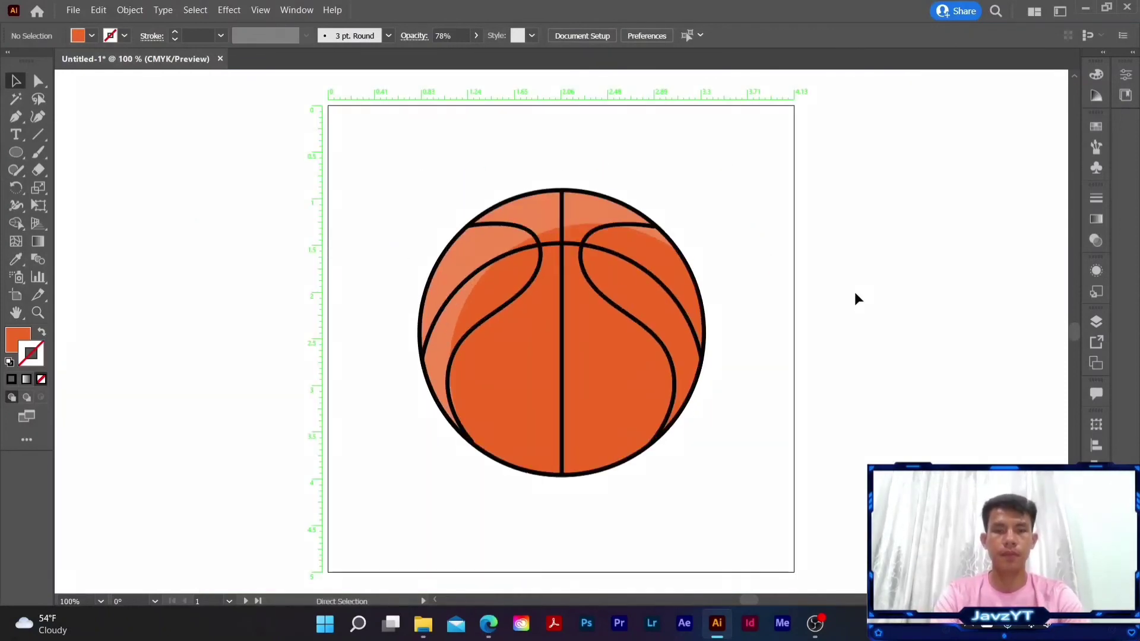